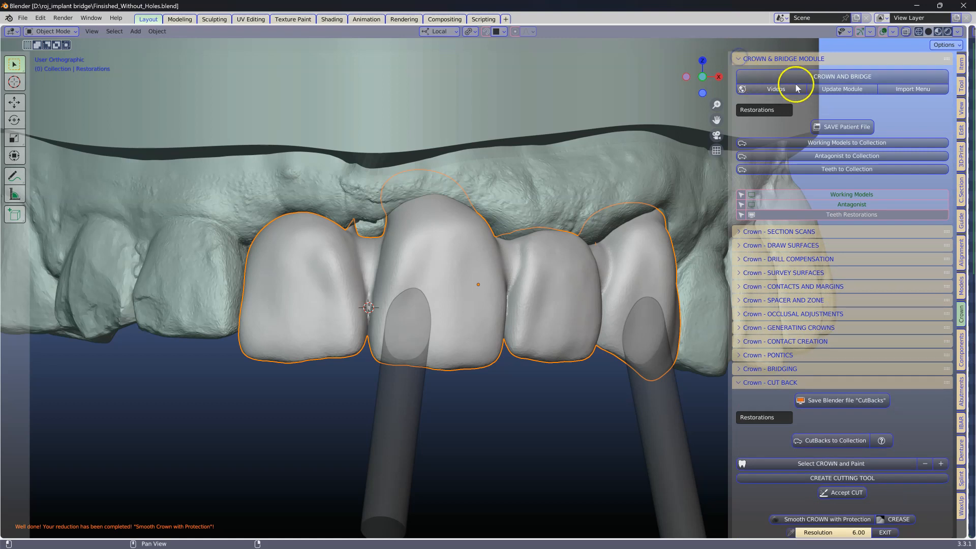
Select the four-unit restoration bridge and move it to the CutBacks collection.
left_click(743, 57)
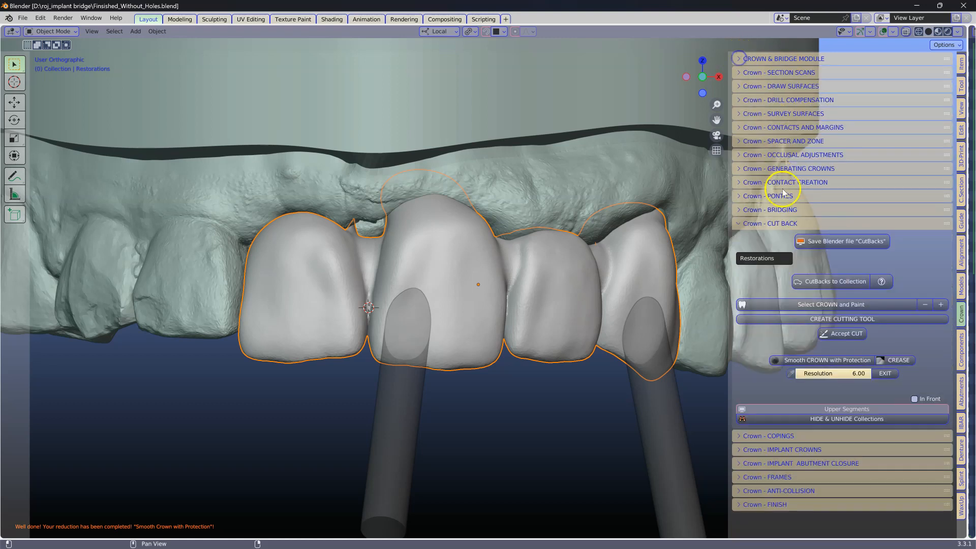
middle_click_drag(425, 349, 434, 350)
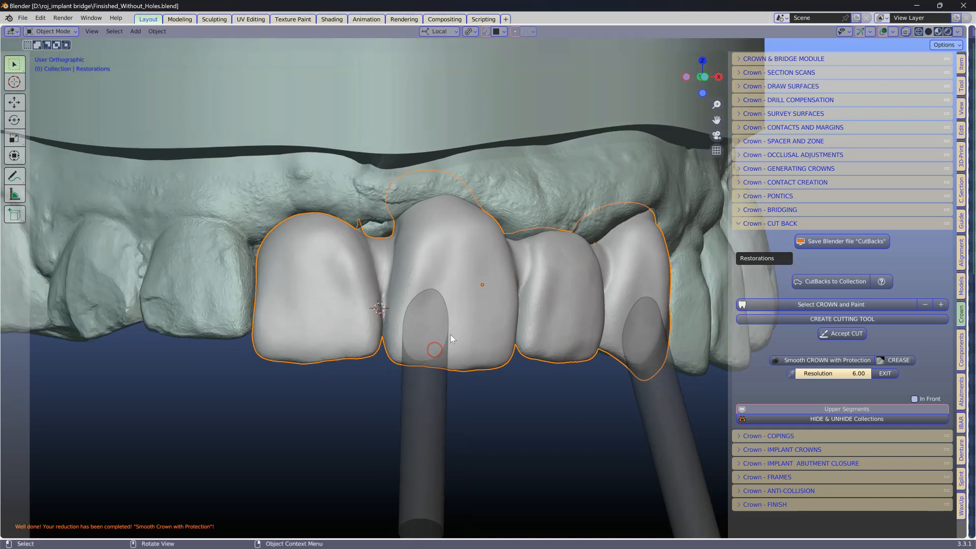
left_click(476, 339)
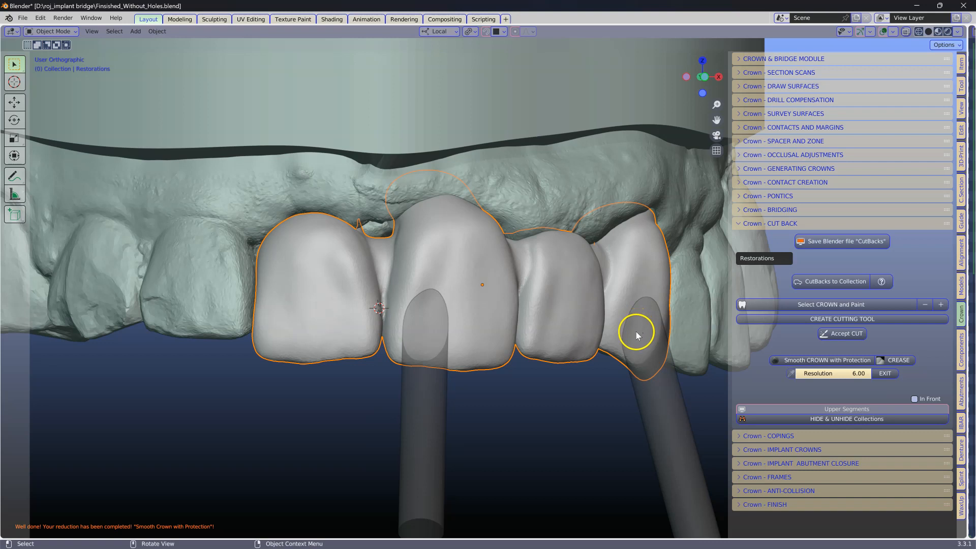
left_click(827, 281)
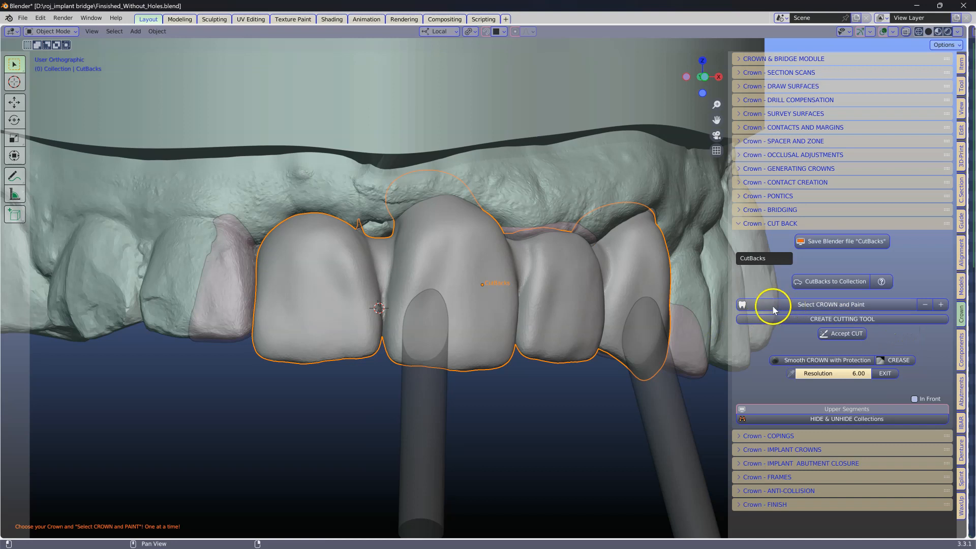
Start crown painting on the cut-back bridge and set the brush radius to 124 px.
left_click(786, 306)
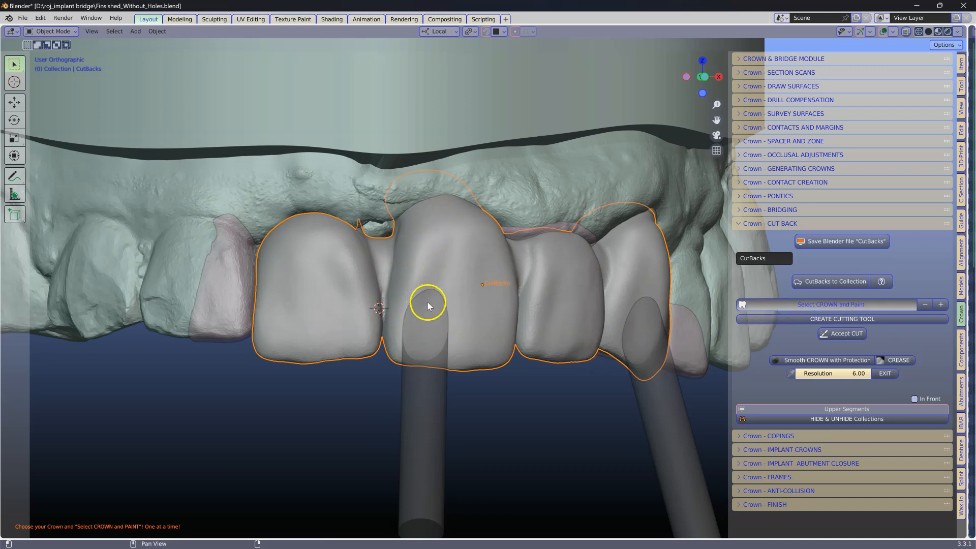
left_click(426, 220)
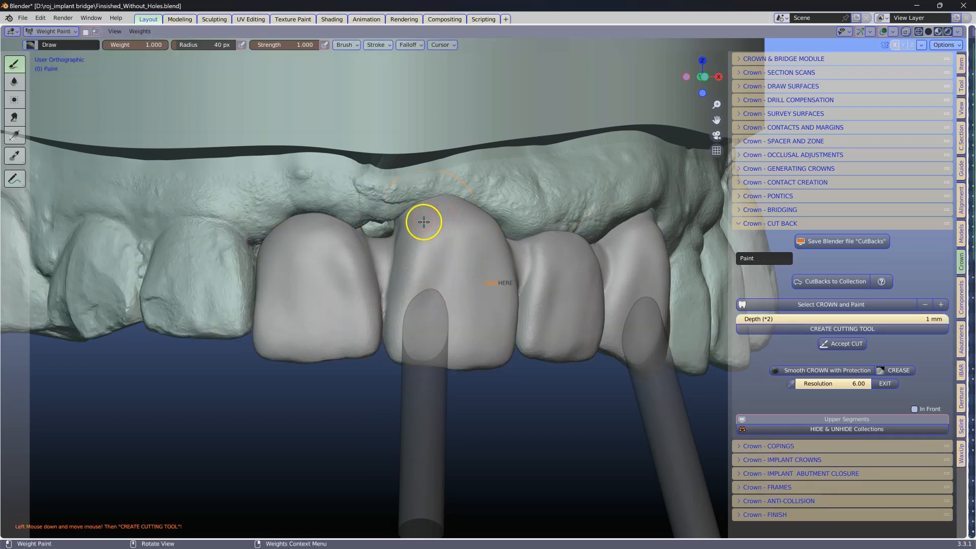
right_click(429, 240)
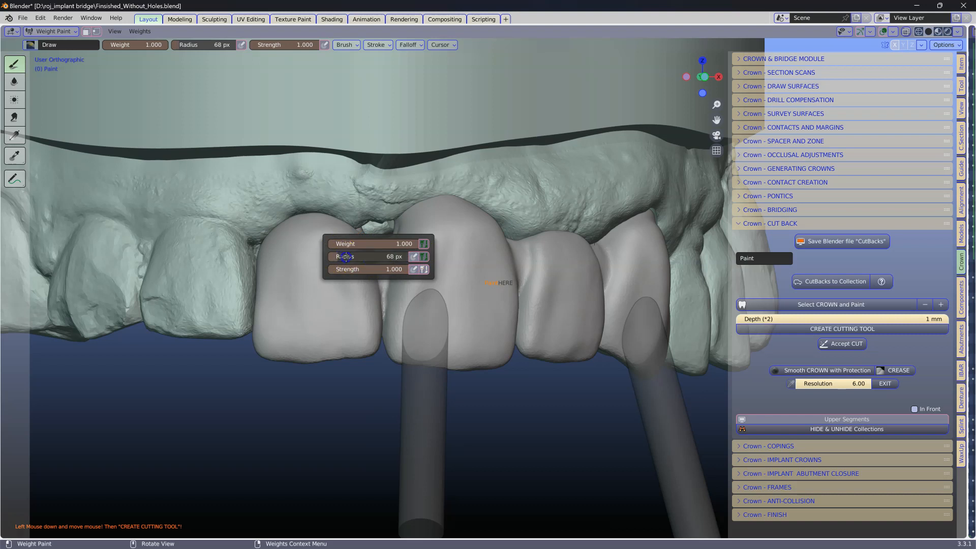
left_click(465, 256)
Paint the front surface of the bridge's second crown, including its side areas, incisal edge and upper part near the gum.
mouse_move(451, 240)
left_mouse_down()
mouse_move(447, 229)
mouse_move(421, 269)
mouse_move(415, 343)
mouse_move(440, 299)
mouse_move(430, 242)
mouse_move(465, 232)
mouse_move(435, 228)
mouse_move(473, 241)
mouse_move(480, 284)
mouse_move(468, 344)
left_mouse_up()
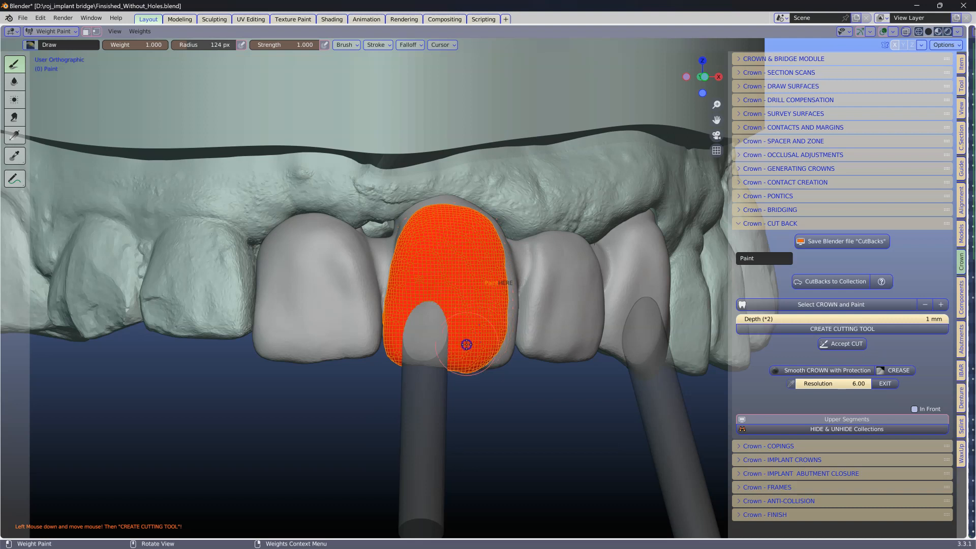
middle_click_drag(458, 350, 414, 350)
mouse_move(483, 265)
left_mouse_down()
mouse_move(482, 232)
mouse_move(499, 268)
mouse_move(496, 341)
left_mouse_up()
mouse_move(453, 366)
middle_mouse_down()
mouse_move(486, 278)
mouse_move(460, 292)
mouse_move(456, 397)
middle_mouse_up()
left_click_drag(456, 396, 458, 186)
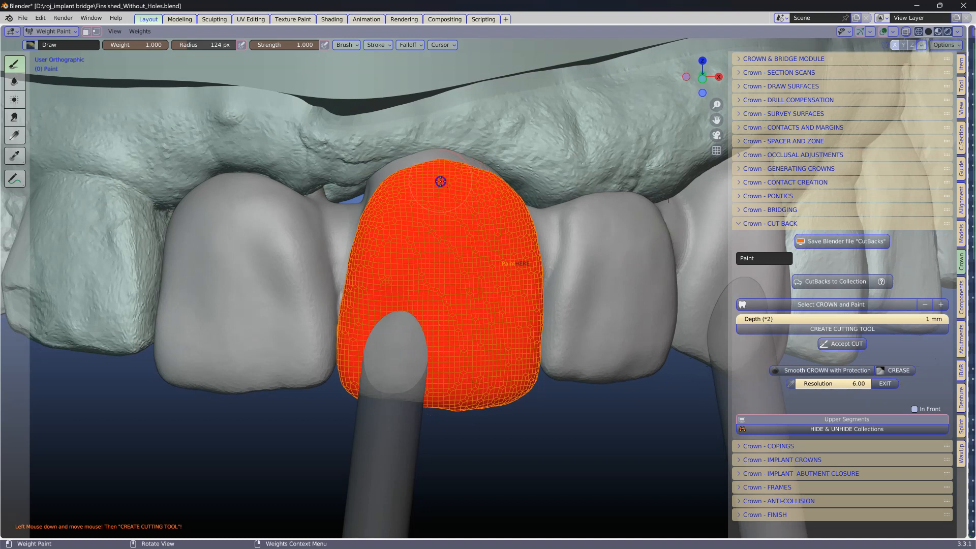
Create the cutting tool from the painted crown area and set its depth to 2 mm.
left_click(845, 329)
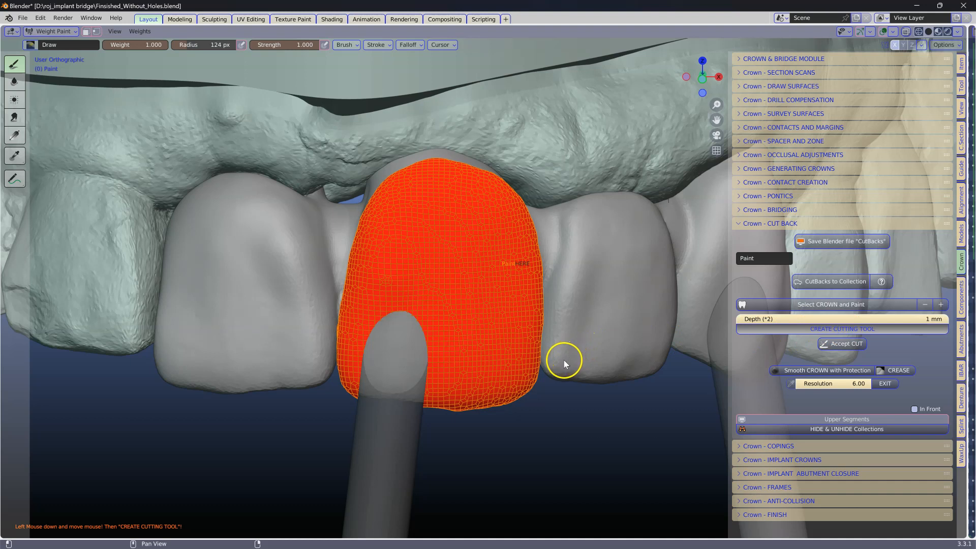
scroll(559, 366, "up", 2)
middle_click_drag(554, 371, 531, 341)
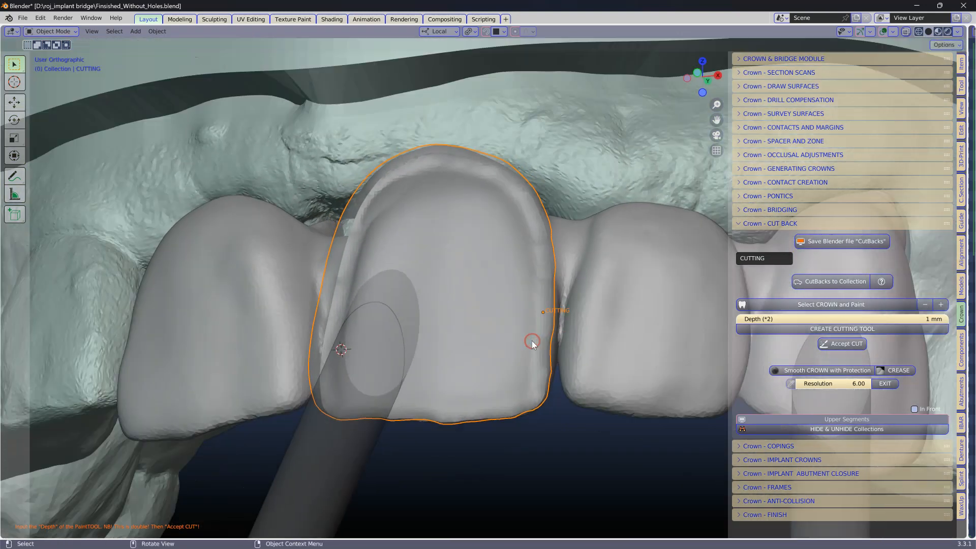
left_click(881, 318)
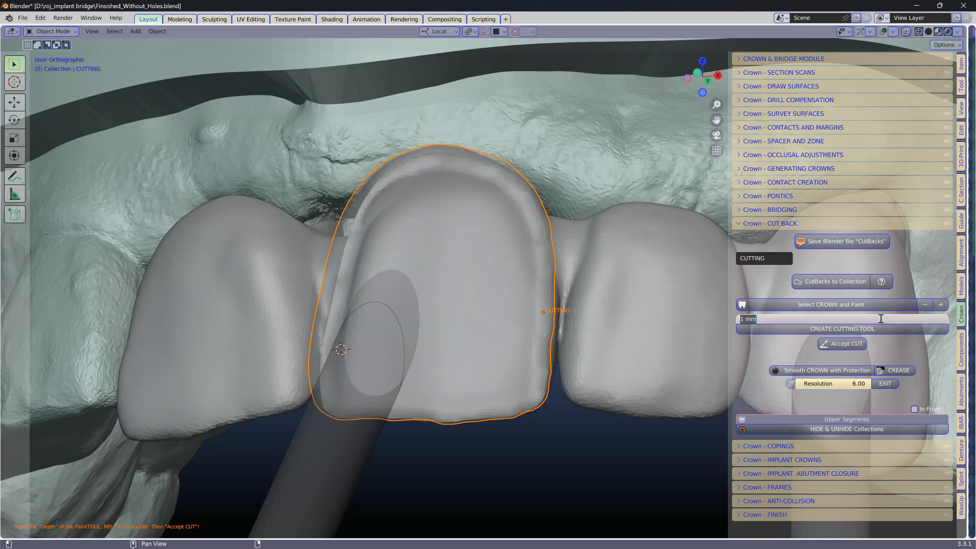
type("2")
key("Return")
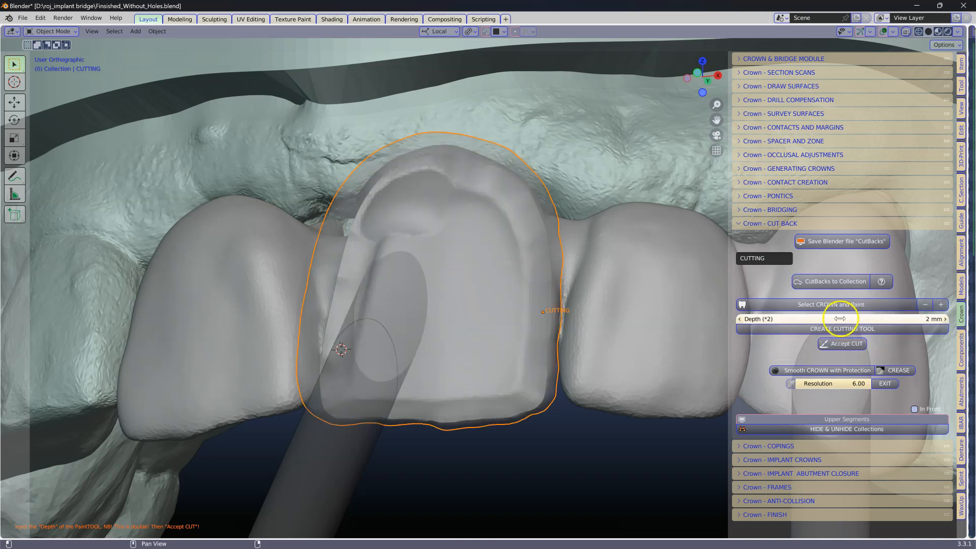
Inspect the cutting tool on the second crown and accept the cut.
middle_click_drag(532, 366, 551, 390)
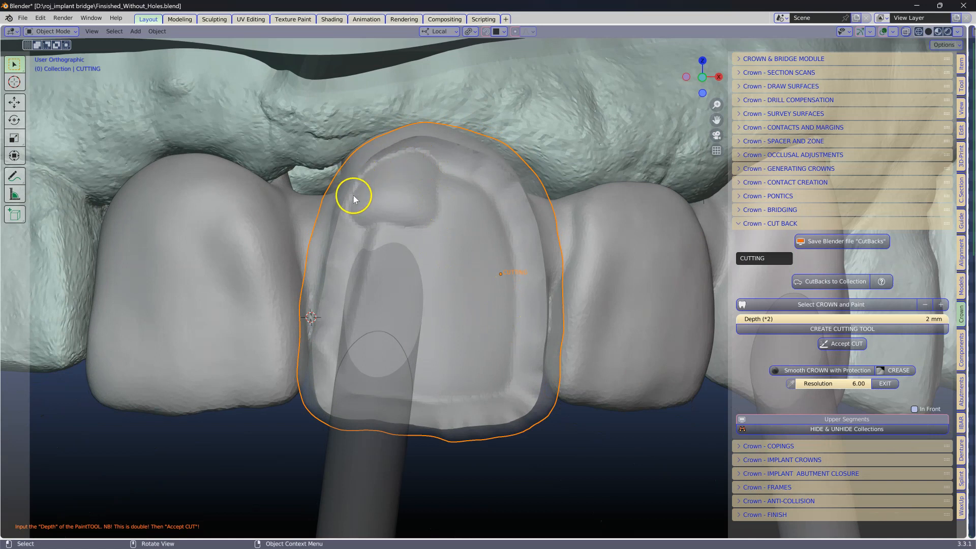
middle_click_drag(422, 214, 430, 172)
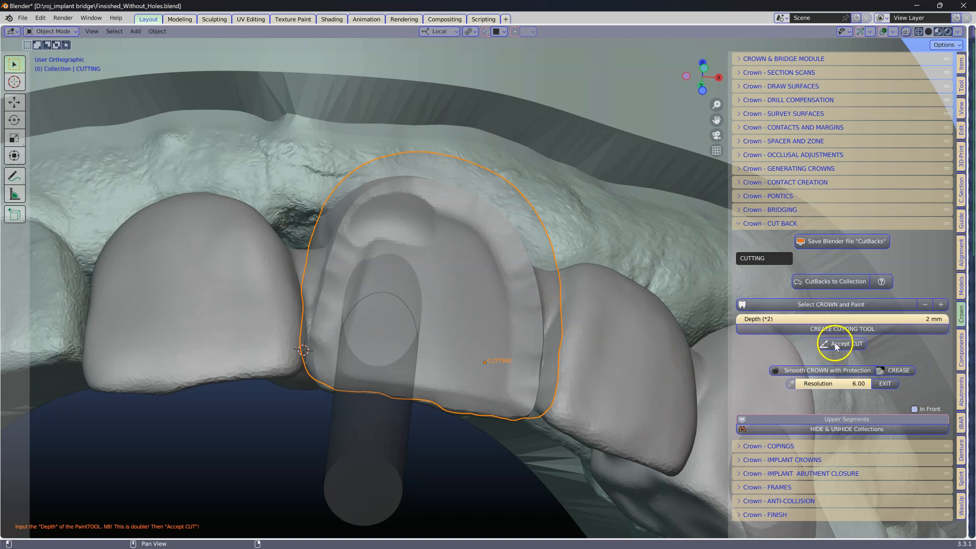
left_click(848, 344)
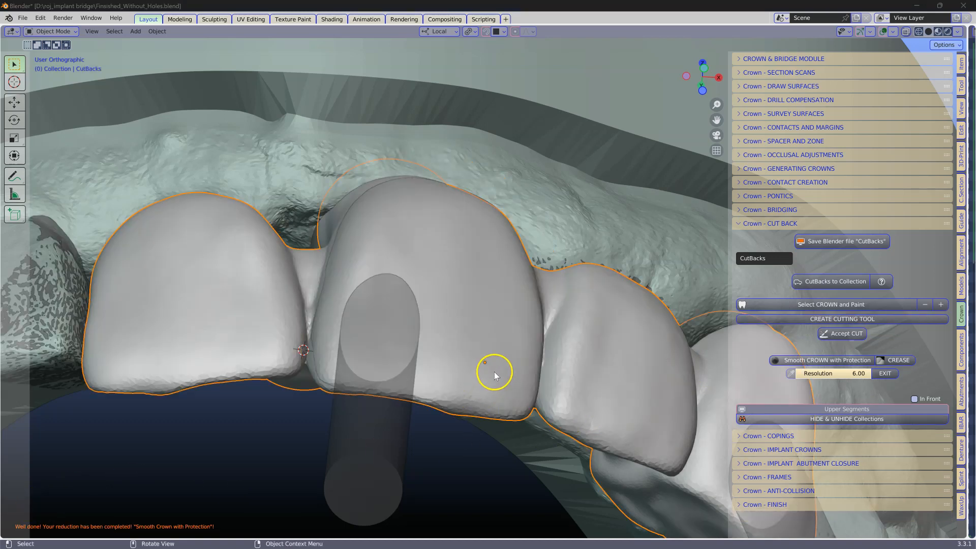
middle_click_drag(494, 372, 493, 409)
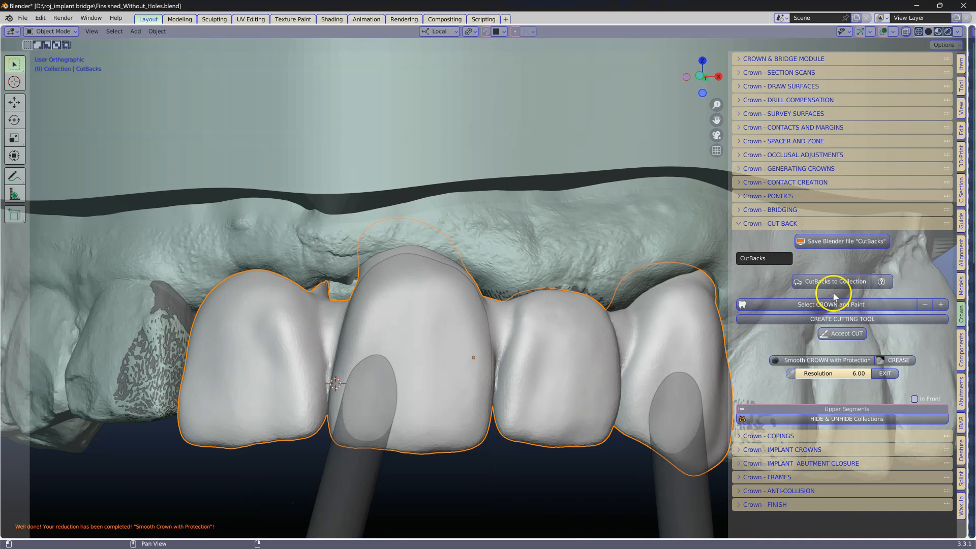
middle_click_drag(473, 364, 462, 428)
Inspect and hide the onlay covering the second crown, leaving the cut-back bridge selected.
left_click(471, 380)
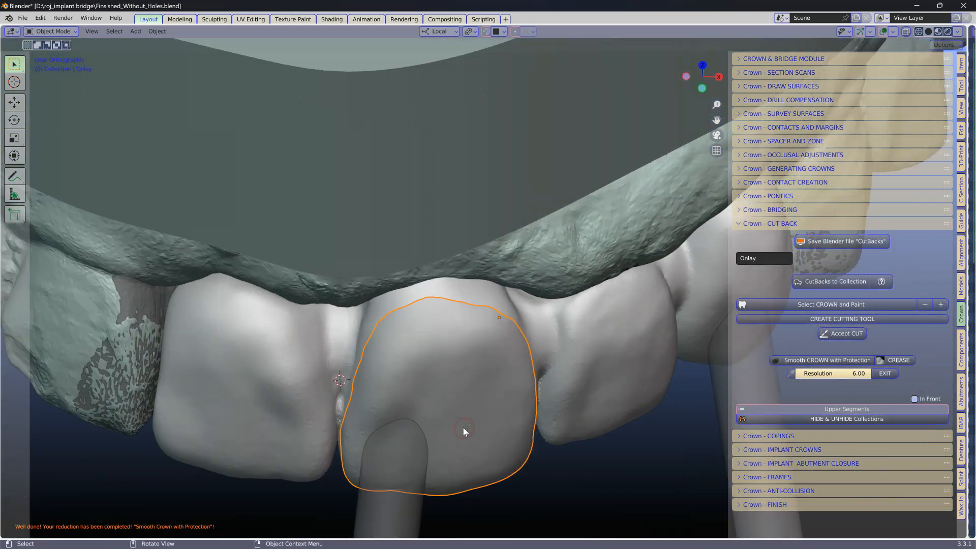
scroll(462, 428, "up", 2)
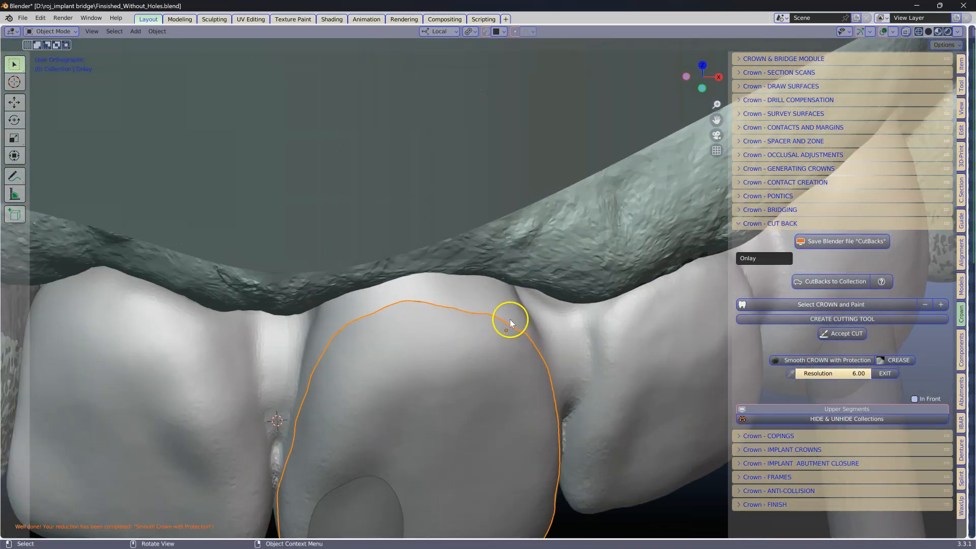
scroll(510, 319, "down", 5)
middle_click_drag(483, 370, 488, 199)
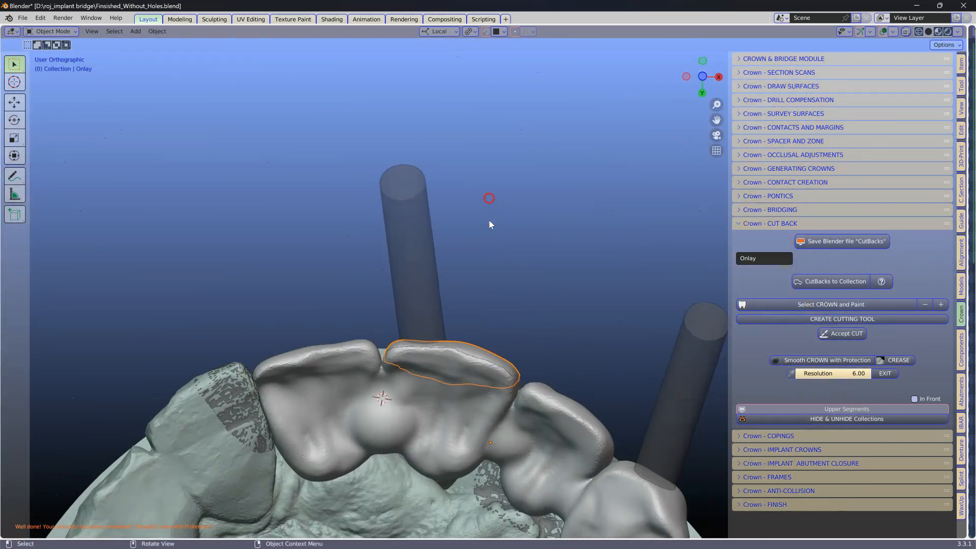
scroll(450, 377, "up", 4)
middle_click_drag(468, 431, 429, 430)
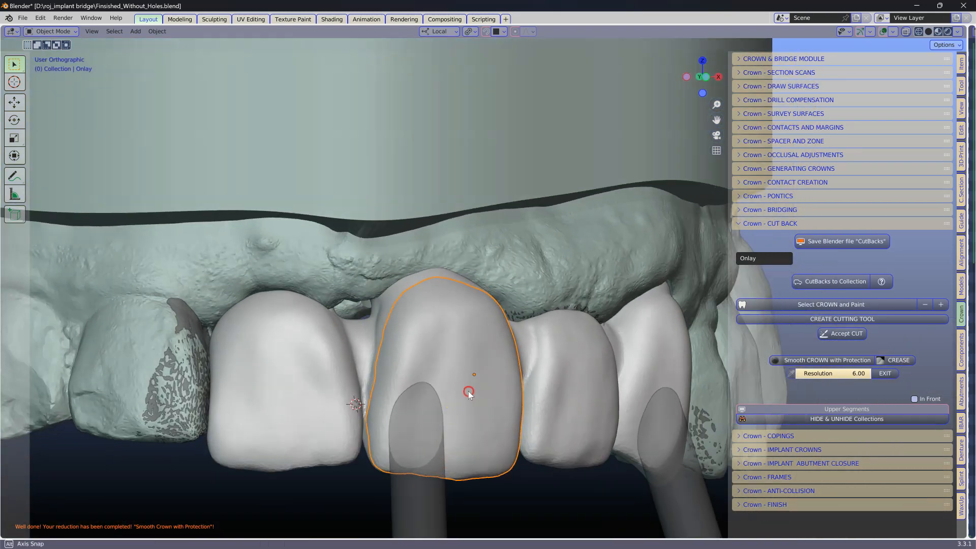
middle_click_drag(466, 392, 455, 395)
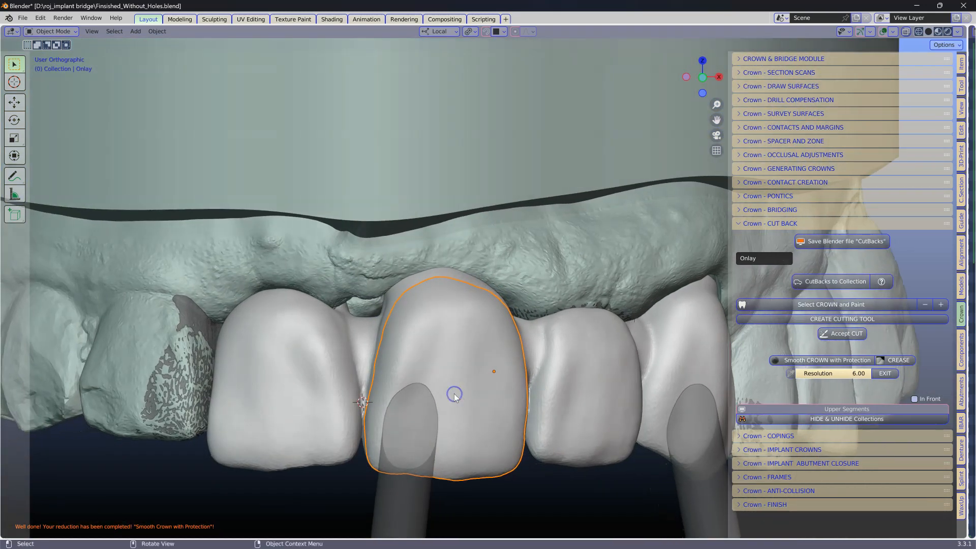
key("h")
left_click(453, 393)
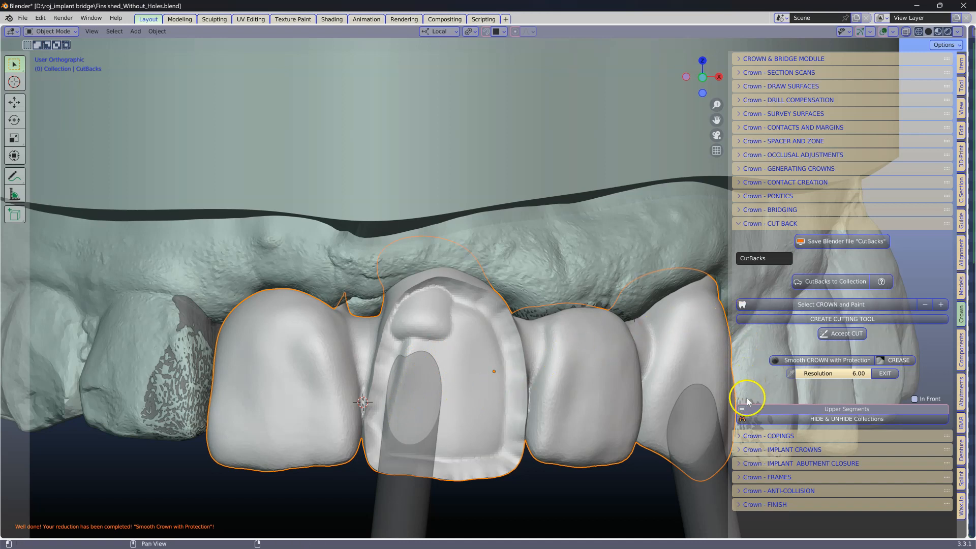
Open the Implant Crowns tools, select the second crown's screw hole and turn on X-ray display.
left_click(751, 449)
scroll(818, 406, "down", 3)
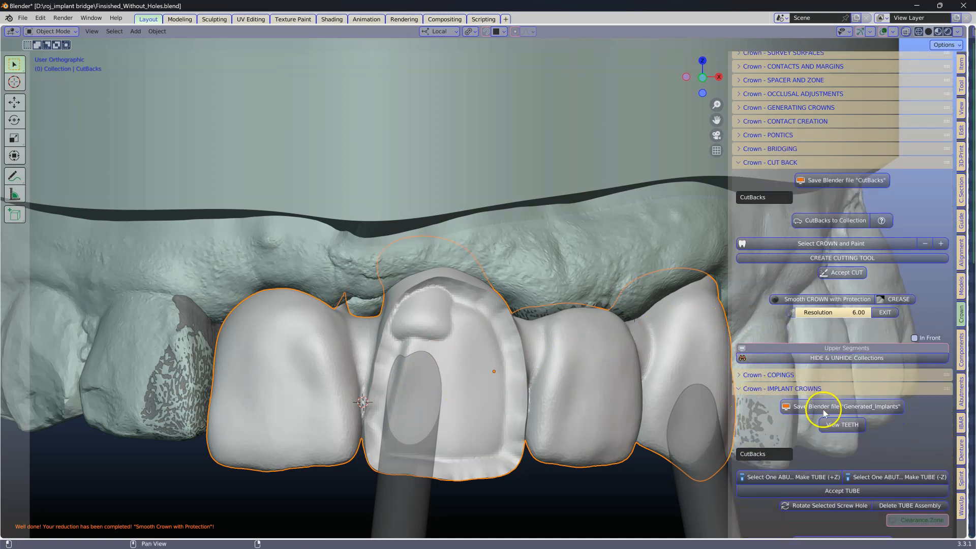
scroll(824, 409, "down", 8)
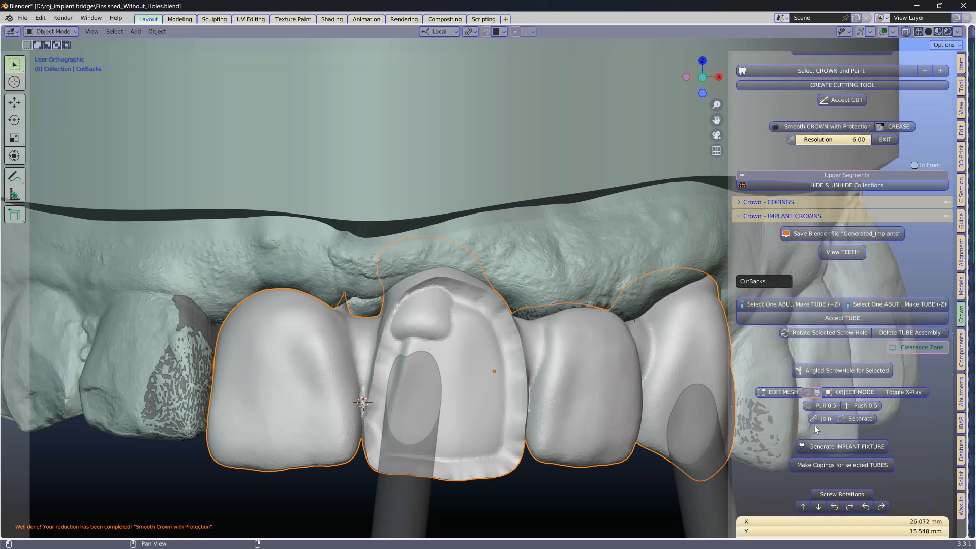
scroll(814, 426, "down", 4)
left_click(417, 416)
left_click(906, 31)
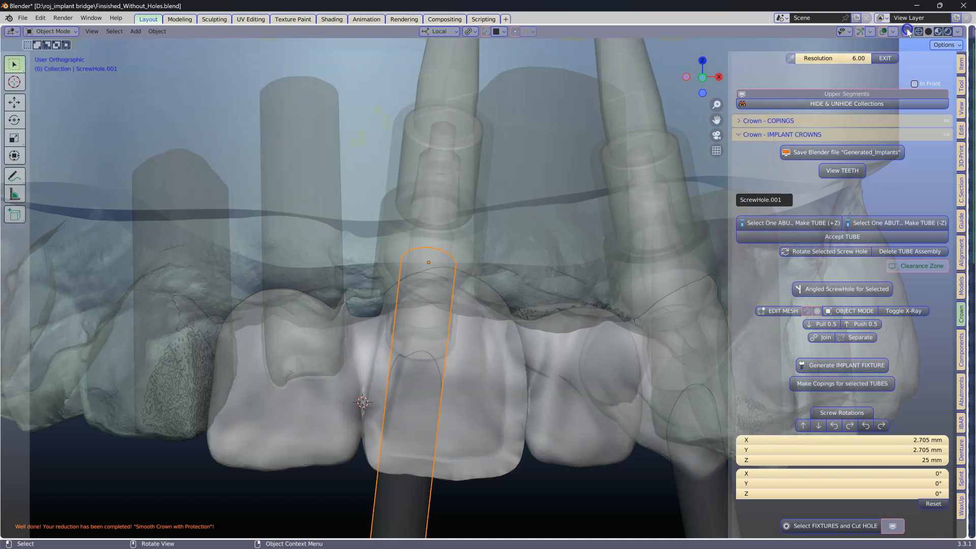
middle_click_drag(477, 293, 455, 328)
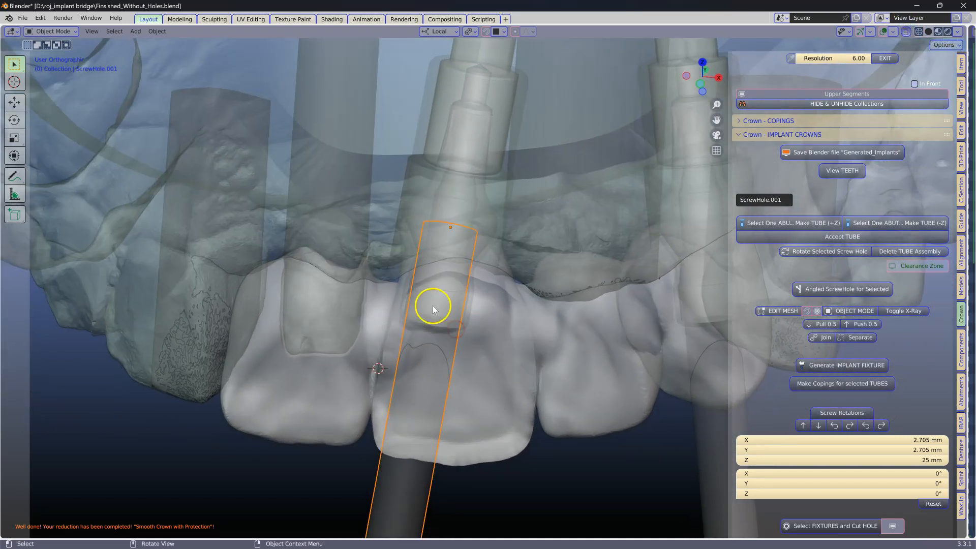
Move the second crown's screw hole downward along its own axis so it starts at the lower end of the implant part.
left_click(14, 194)
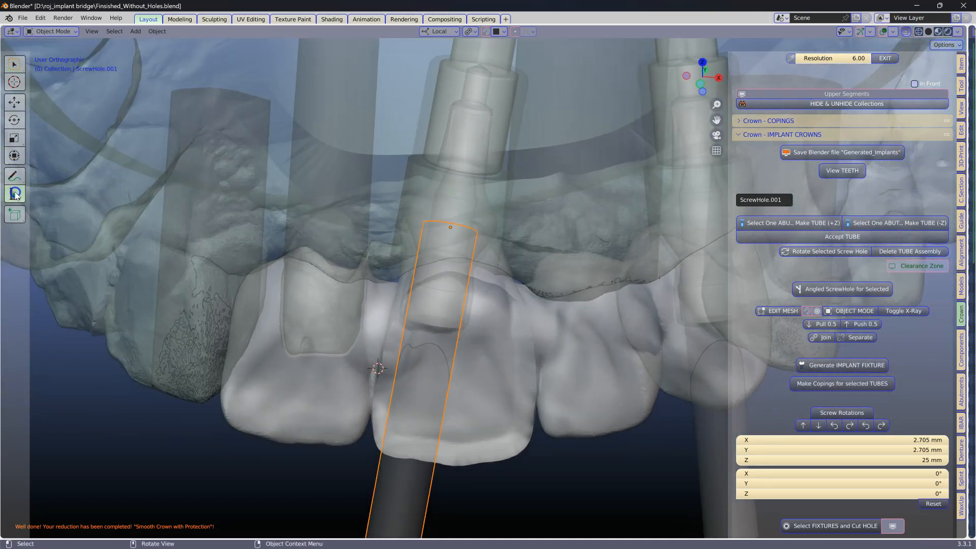
left_click(14, 101)
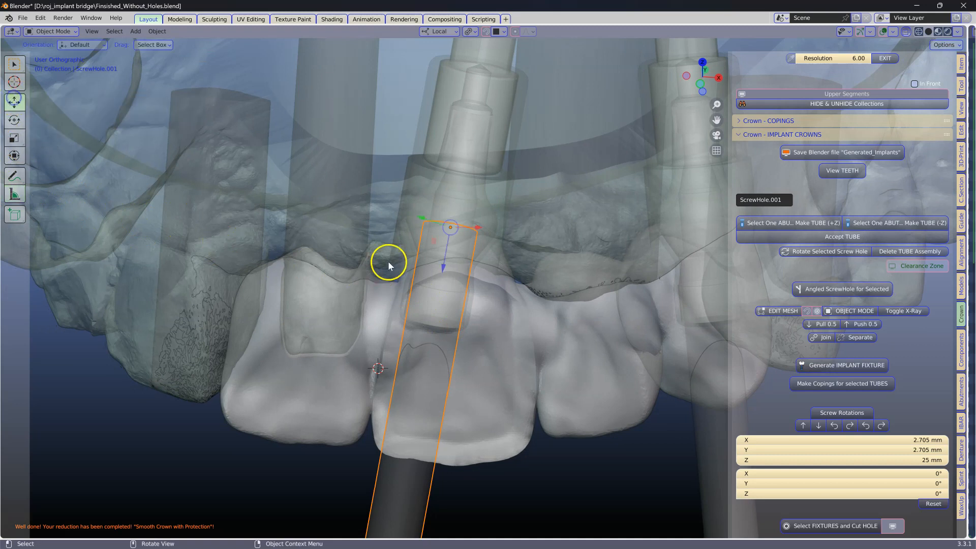
left_click_drag(441, 265, 436, 361)
scroll(437, 367, "up", 3)
mouse_move(438, 368)
middle_mouse_down()
mouse_move(443, 348)
mouse_move(435, 374)
middle_mouse_up()
left_click_drag(394, 379, 396, 372)
Scale the screw hole to about 3.18 mm in X and Y, keeping 25 mm in Z, and turn off X-ray display.
key("s")
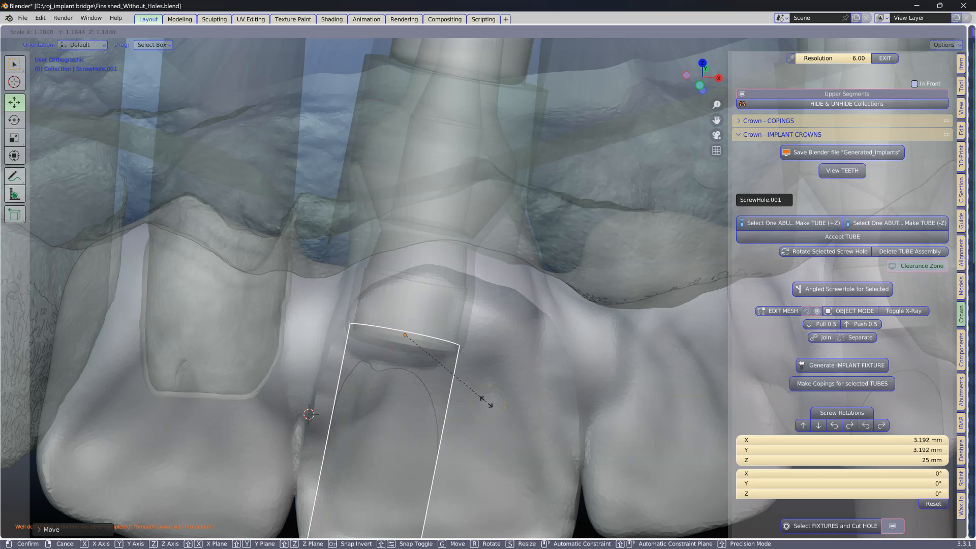
left_click(485, 403)
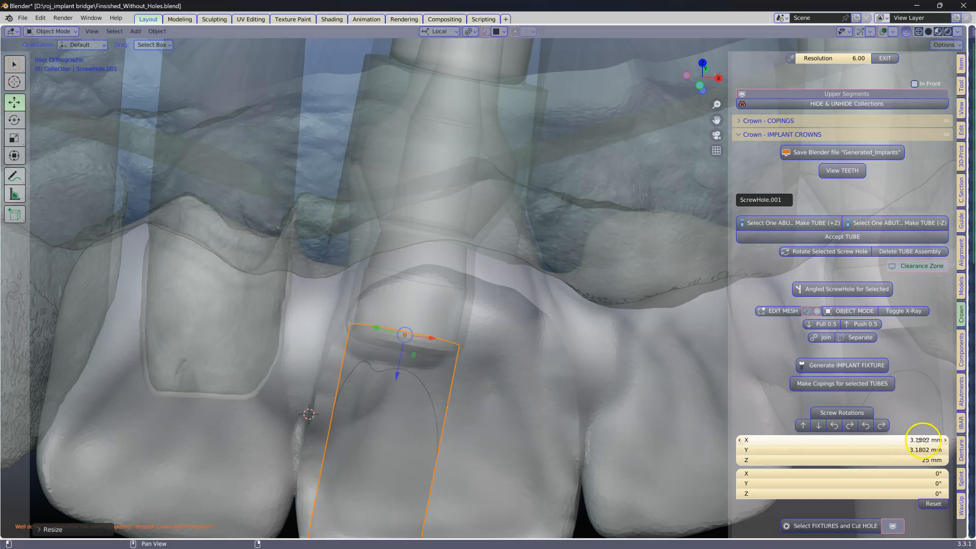
scroll(536, 420, "down", 2)
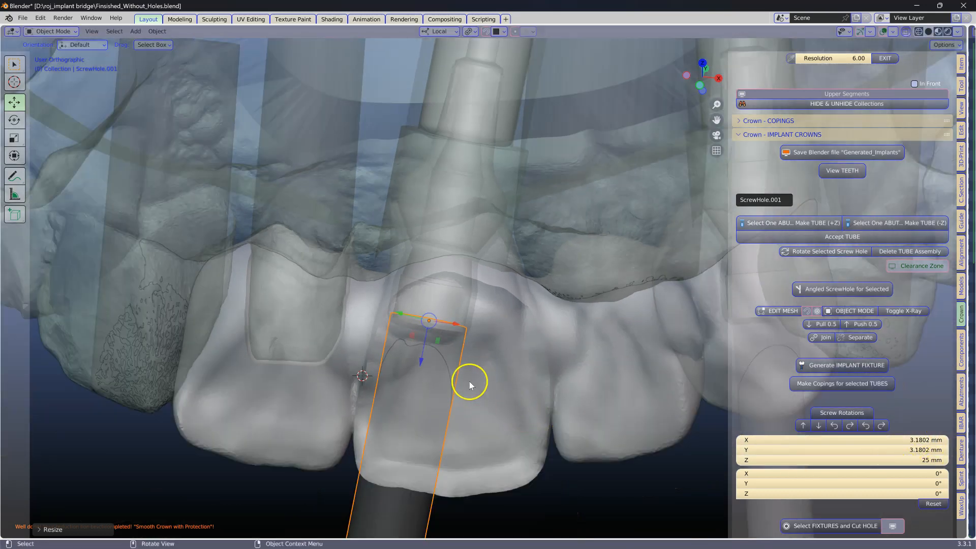
left_click(907, 32)
Select the cut-back bridge and run the Select Fixtures and Cut Hole operation on it.
middle_click_drag(492, 312, 503, 288)
scroll(507, 306, "down", 2)
left_click(507, 344)
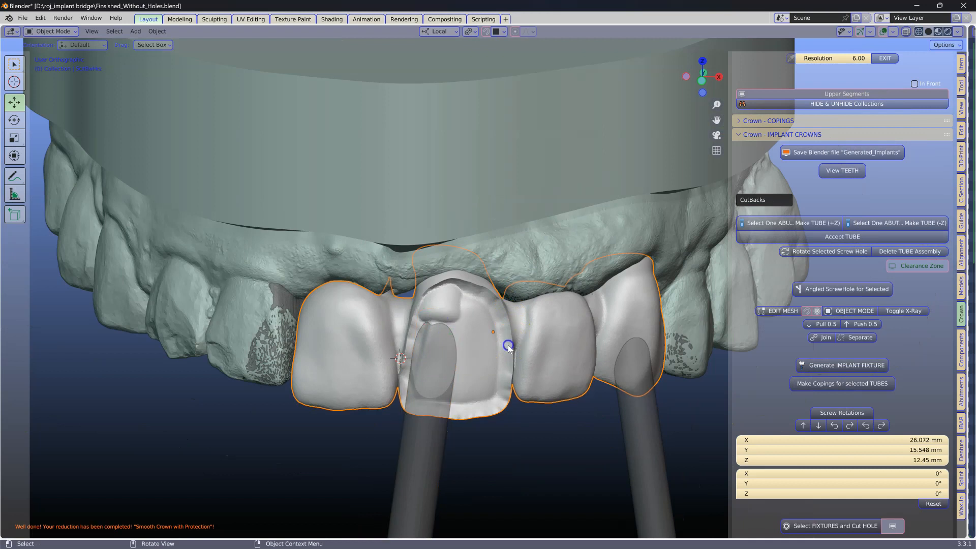
scroll(813, 396, "down", 3)
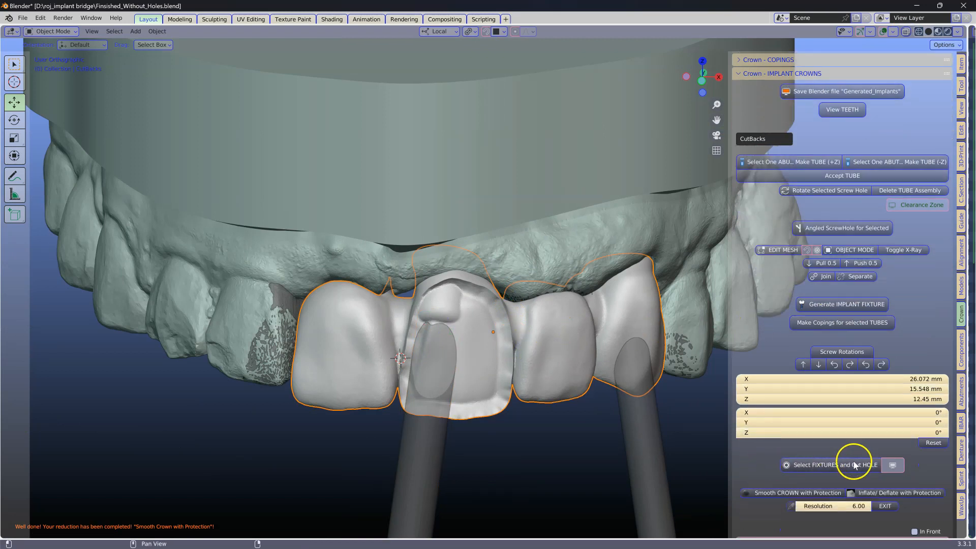
left_click(832, 465)
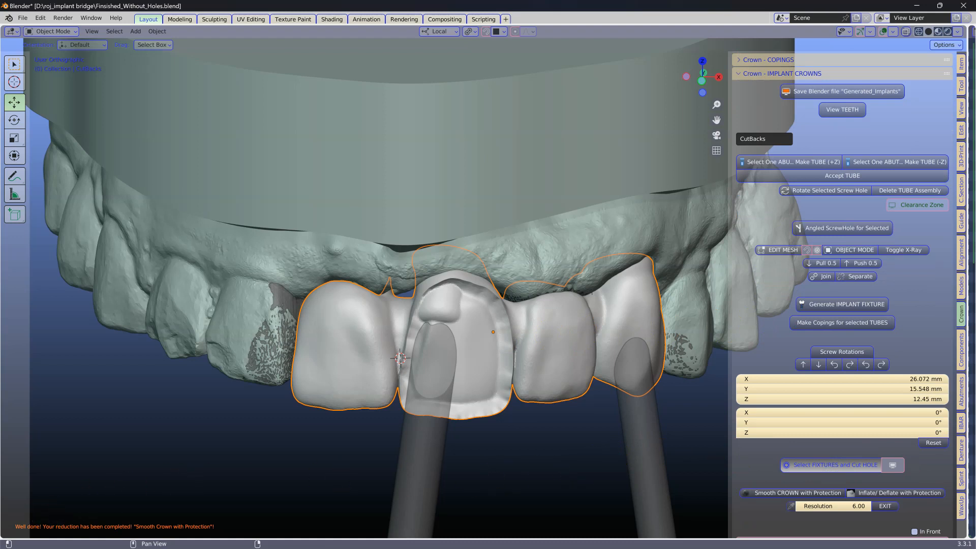
Hide the screw-hole fixtures that were used to cut the bridge.
left_click(586, 444)
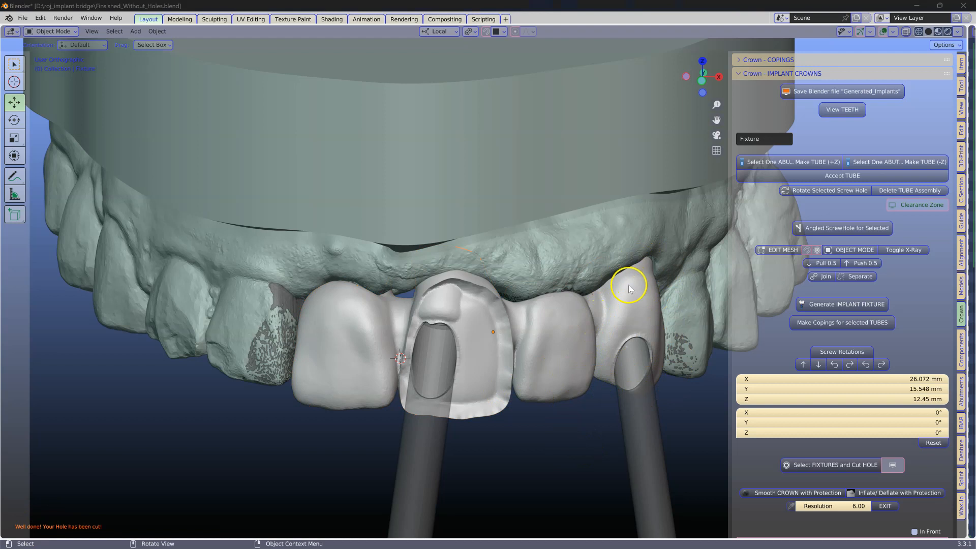
left_click(894, 465)
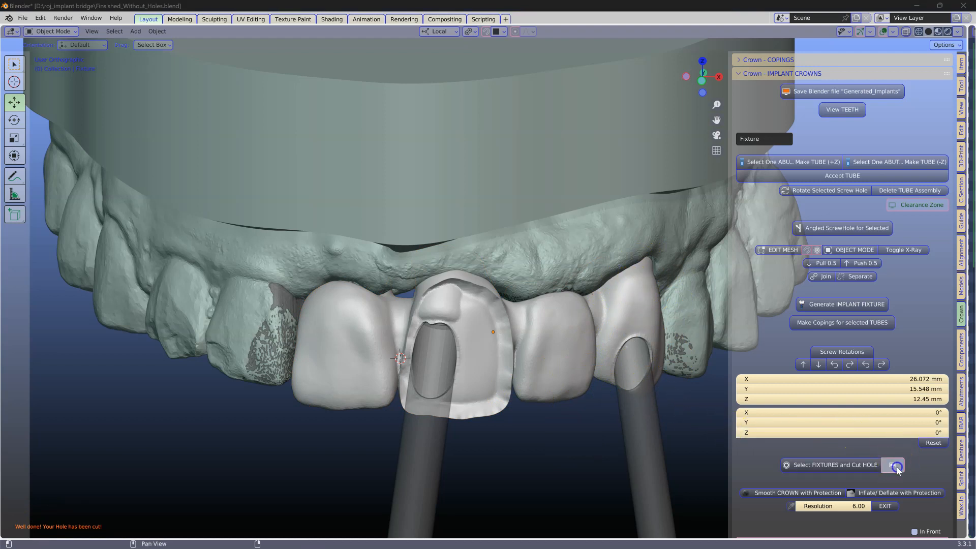
Examine the mesh in and around the cut-back crown's screw access hole in Edit Mode, and return to Object Mode.
scroll(415, 412, "up", 3)
middle_click_drag(419, 407, 464, 320)
scroll(444, 357, "up", 1)
key("Tab")
scroll(464, 336, "up", 4)
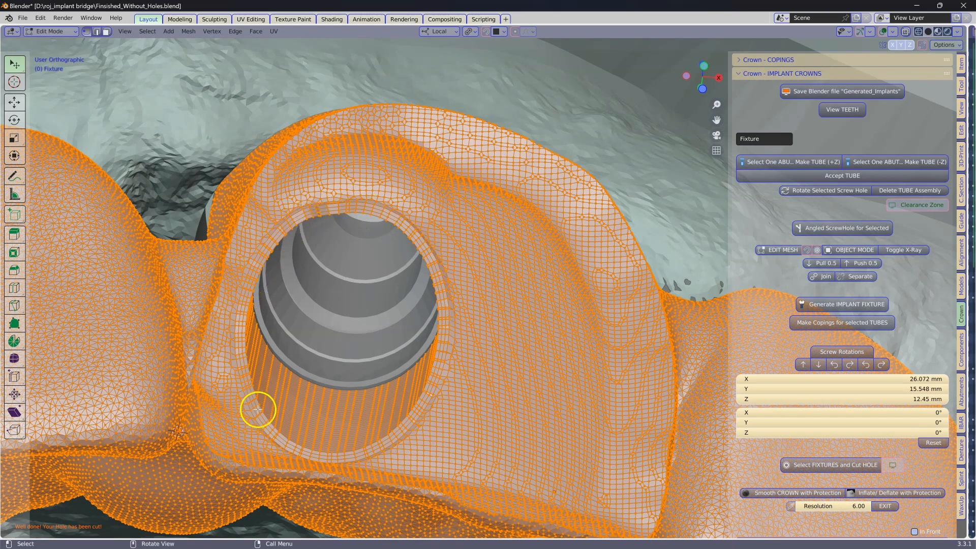
middle_click_drag(425, 279, 502, 245, "shift")
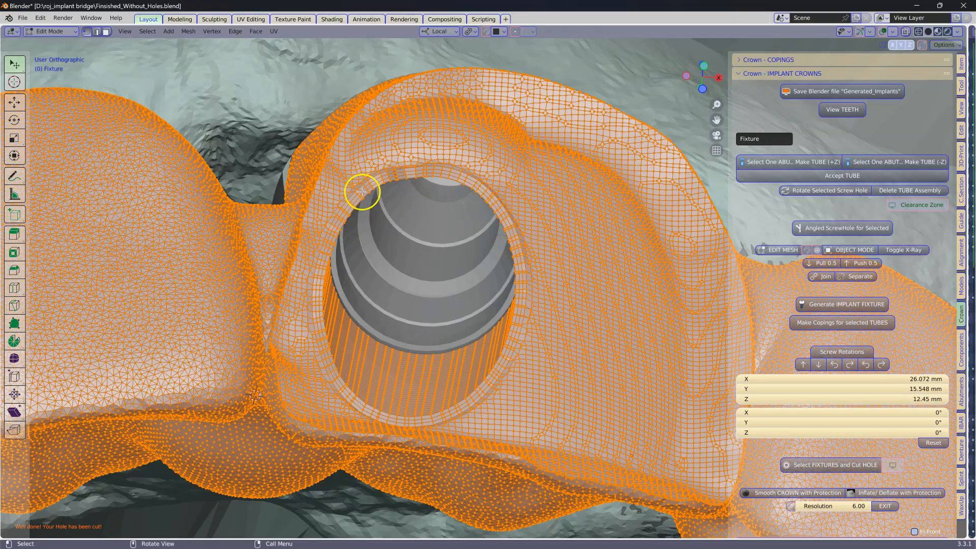
middle_click_drag(320, 340, 272, 343)
middle_click_drag(228, 452, 337, 357)
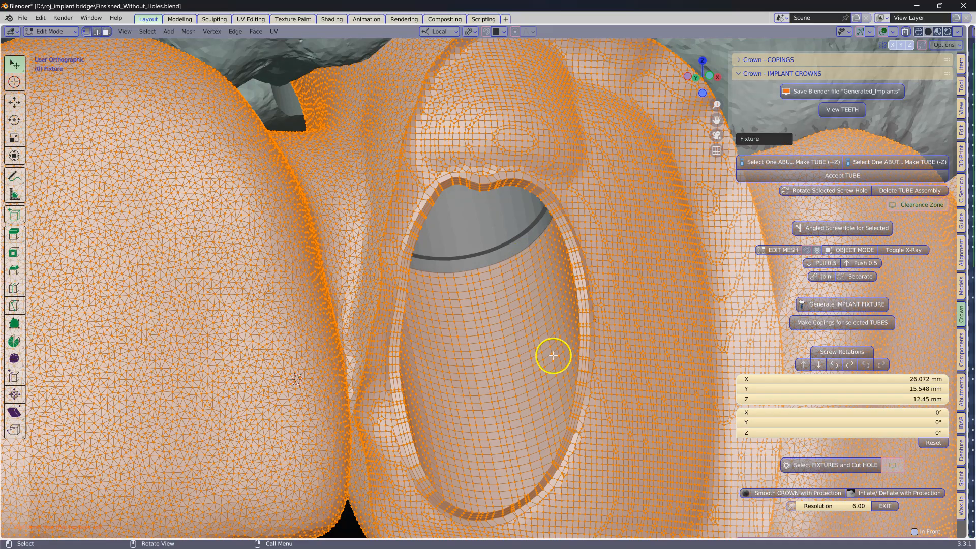
scroll(449, 373, "down", 5)
middle_click_drag(464, 366, 426, 371)
key("Tab")
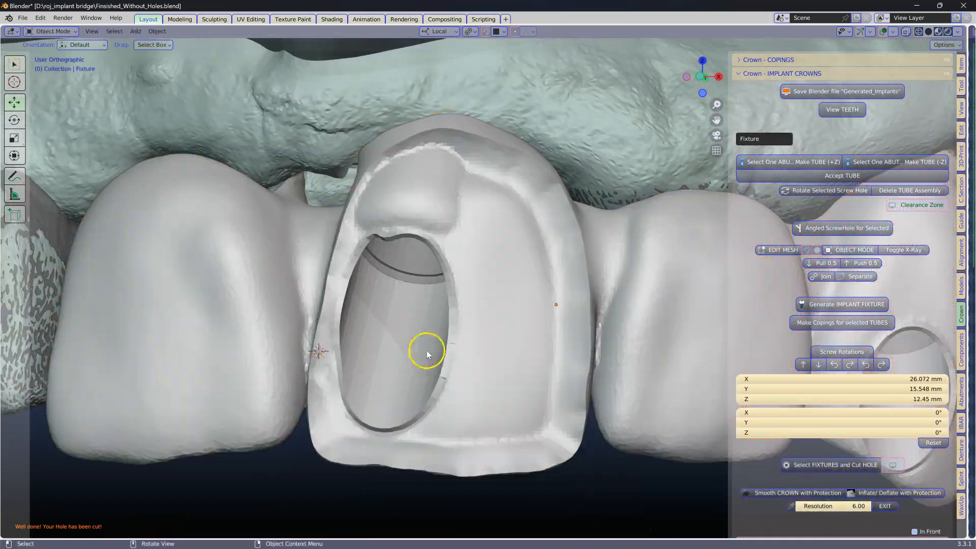
scroll(425, 348, "down", 3)
middle_click_drag(427, 342, 458, 349)
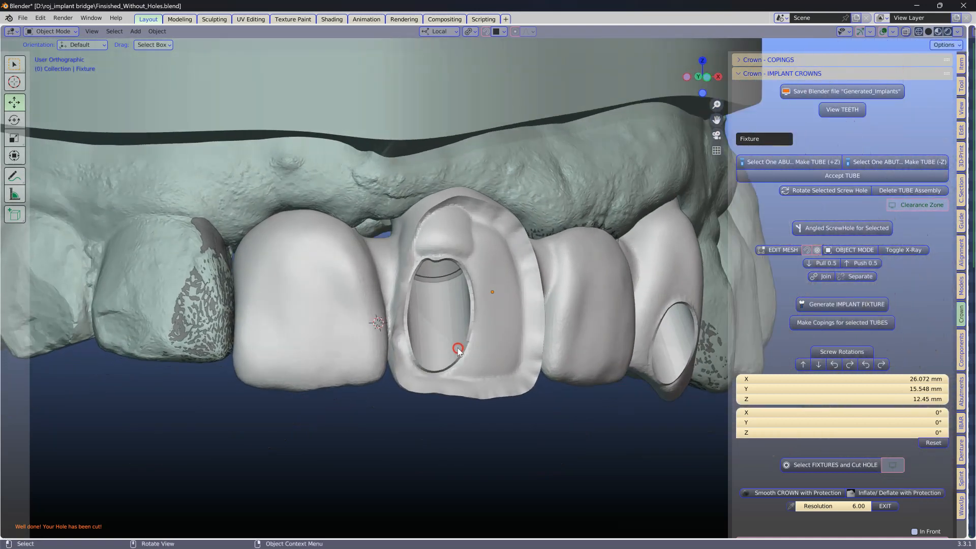
Unhide the front veneer piece of the cut-back crown and select the upper jaw model.
left_click(496, 330, "alt")
left_click(496, 330)
middle_click_drag(496, 331, 486, 304)
scroll(481, 327, "down", 3)
middle_click_drag(341, 313, 346, 332)
left_click(242, 297)
middle_click_drag(241, 293, 337, 324)
middle_click(440, 315)
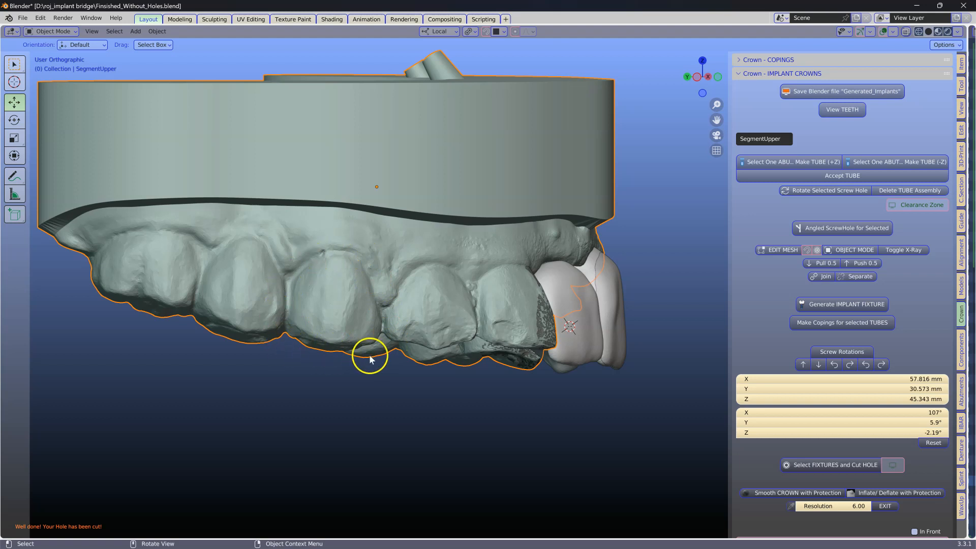
middle_click_drag(378, 345, 294, 346)
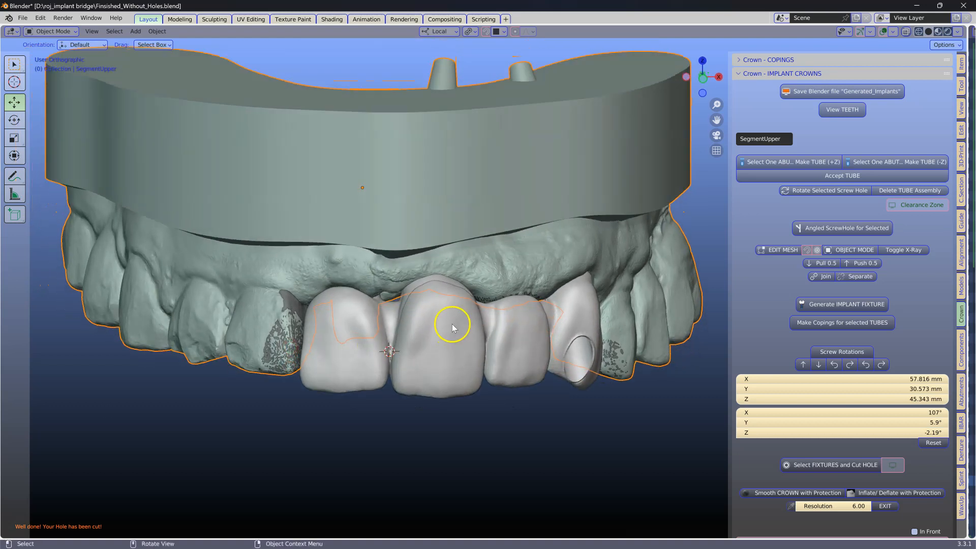
scroll(446, 349, "up", 1)
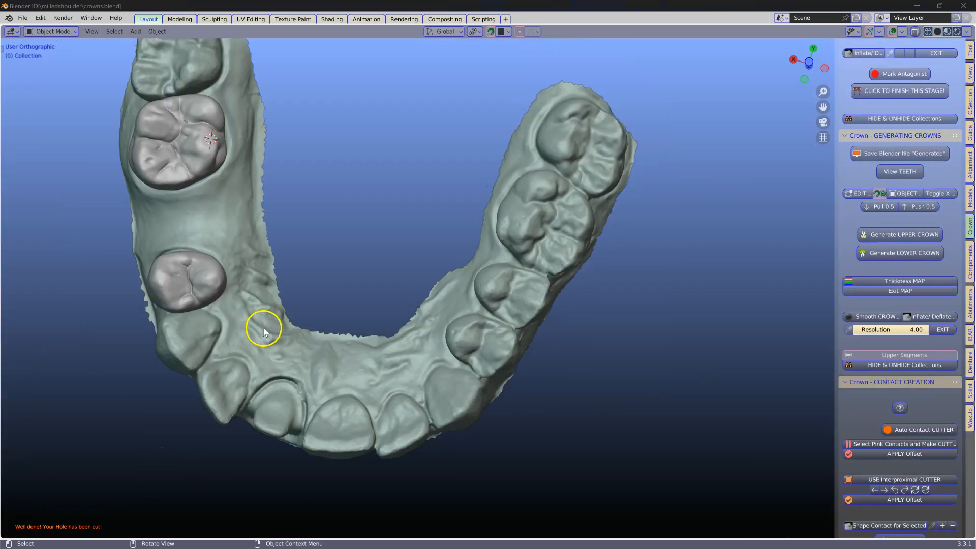
In crowns.blend, select the generated molar crown and run CutBacks to Collection on it.
middle_click_drag(262, 326, 505, 388)
scroll(452, 358, "up", 2)
scroll(452, 360, "up", 1)
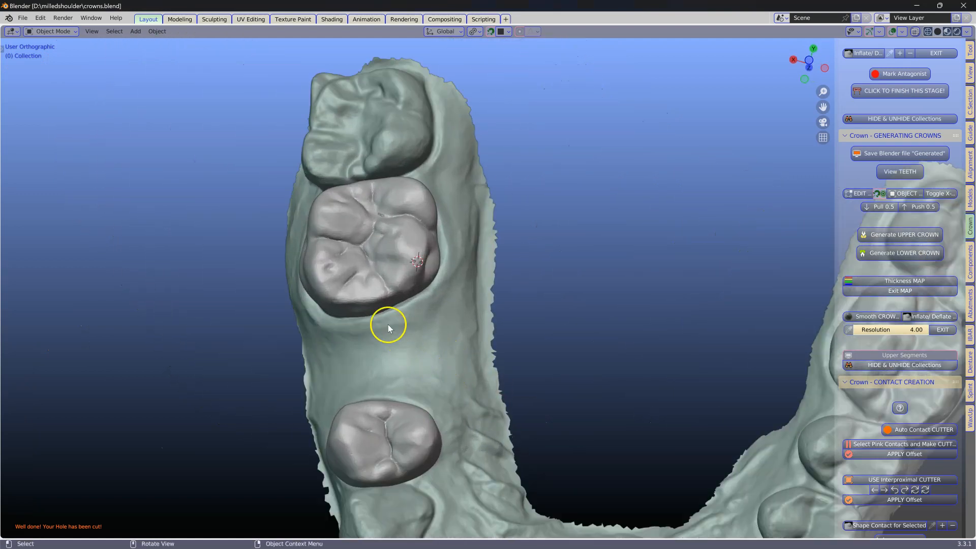
left_click(363, 290)
scroll(363, 289, "up", 2)
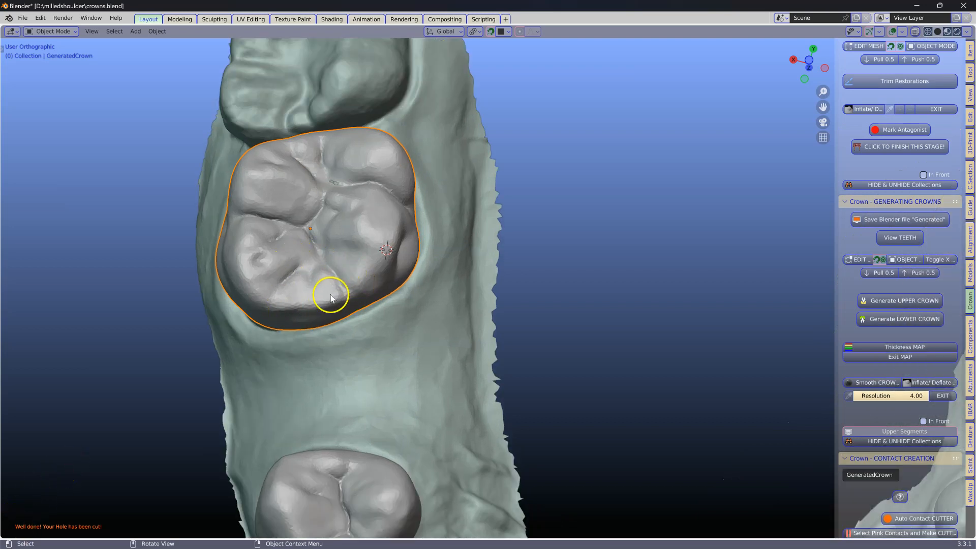
scroll(330, 298, "down", 1)
middle_click_drag(330, 294, 333, 300)
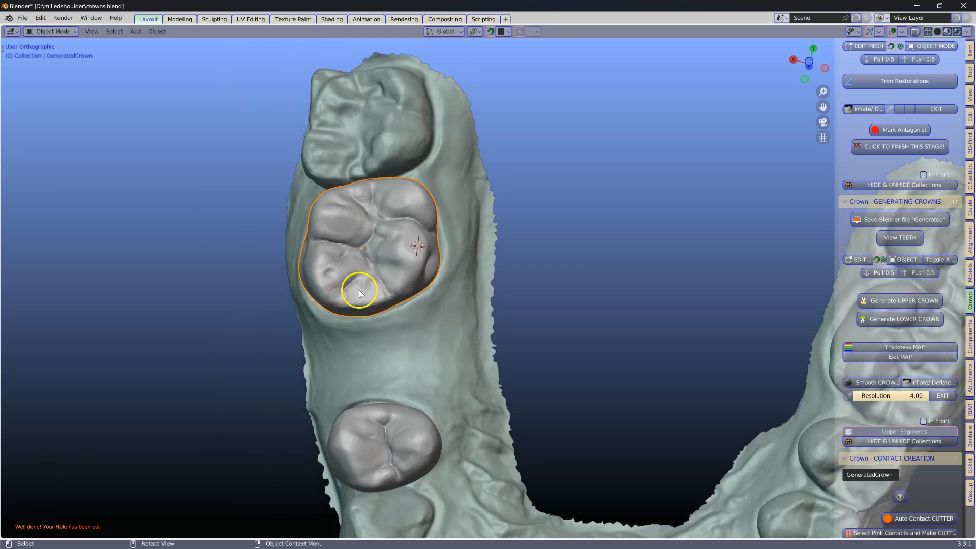
scroll(367, 295, "up", 1)
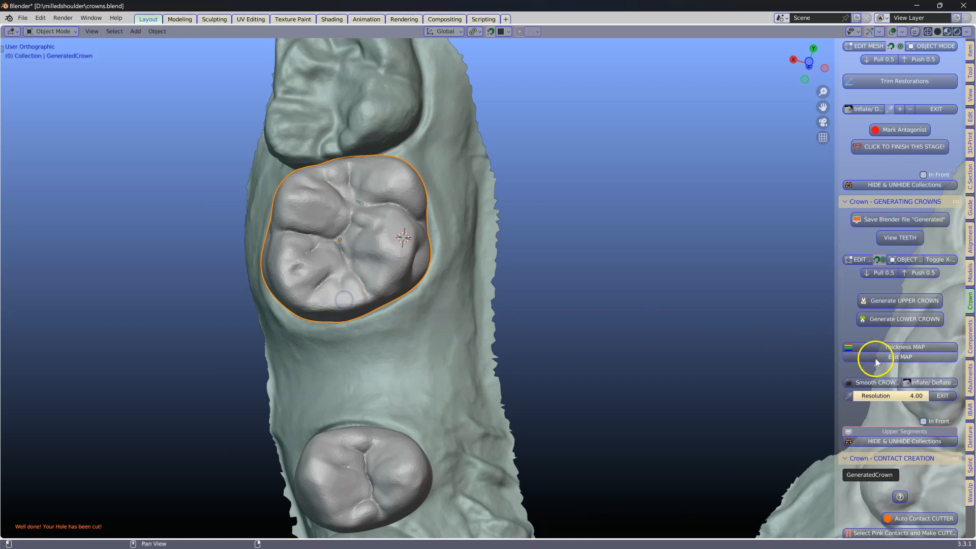
left_click(849, 202)
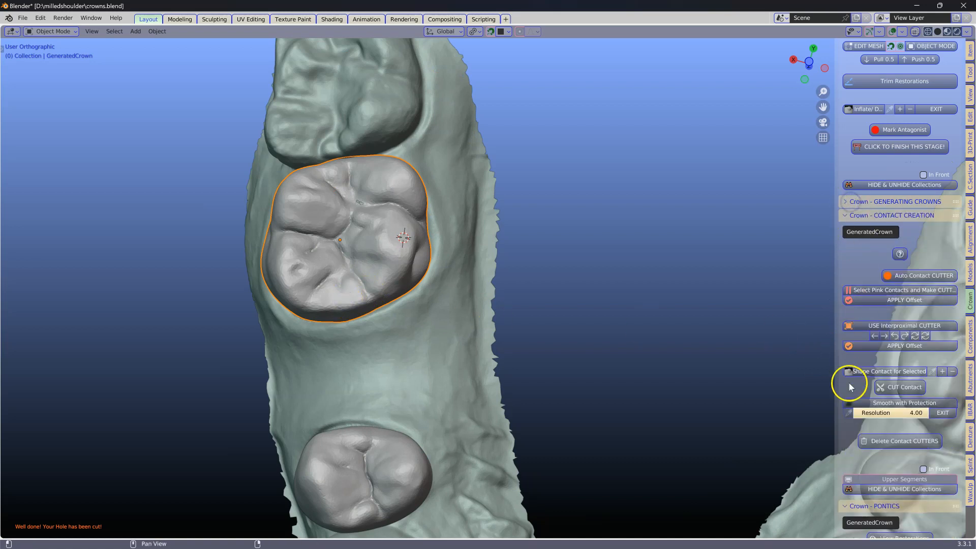
scroll(857, 429, "down", 20)
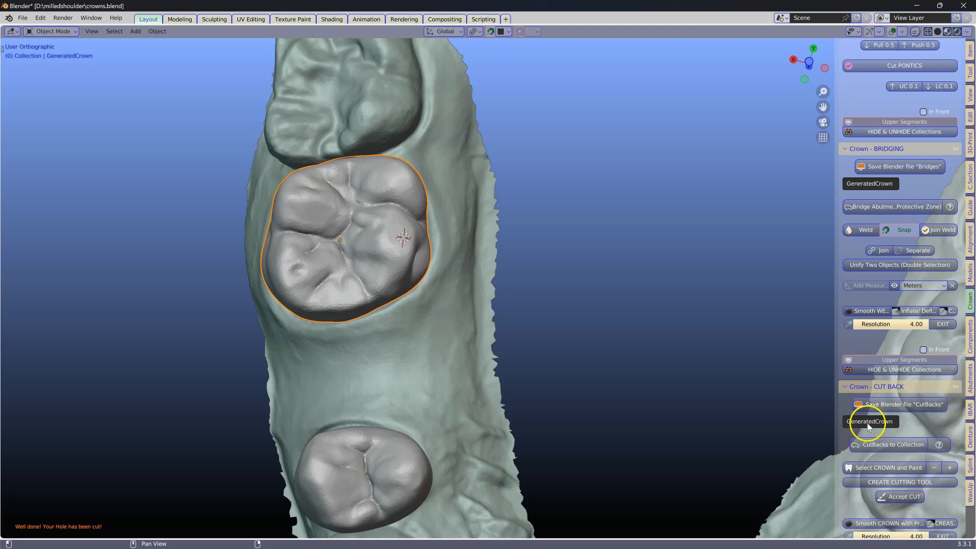
left_click(885, 446)
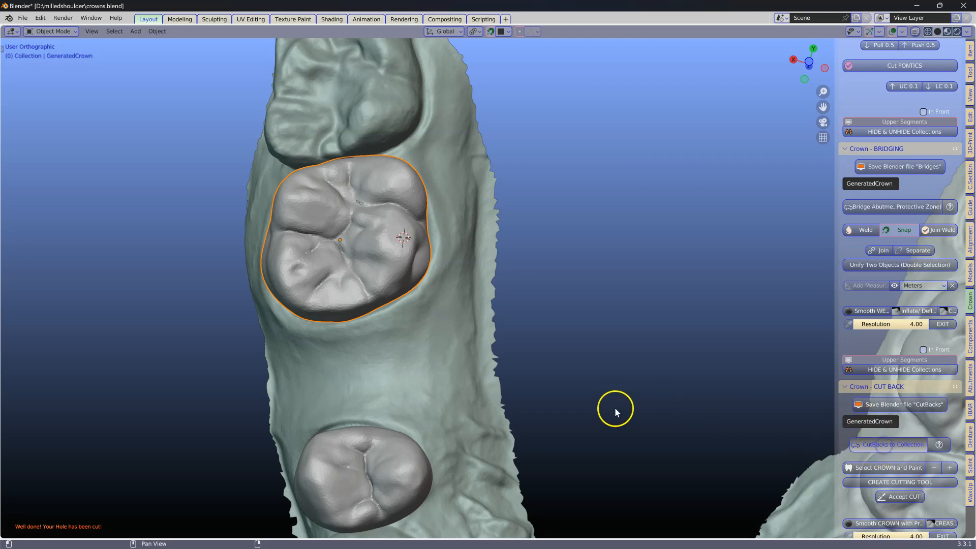
Paint the cut-back area over the edge and side of the molar crown facing the premolar, using a 46 px brush.
left_click(884, 468)
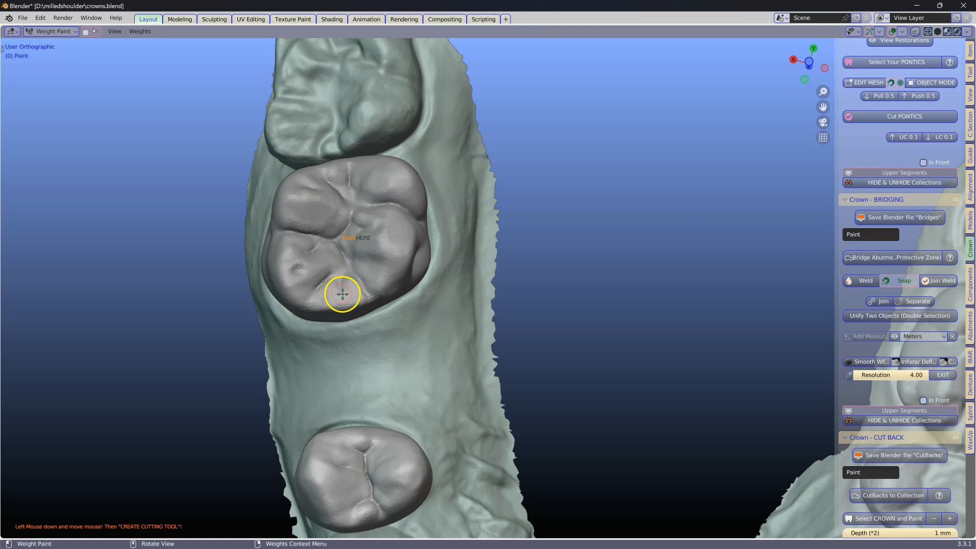
right_click(288, 292)
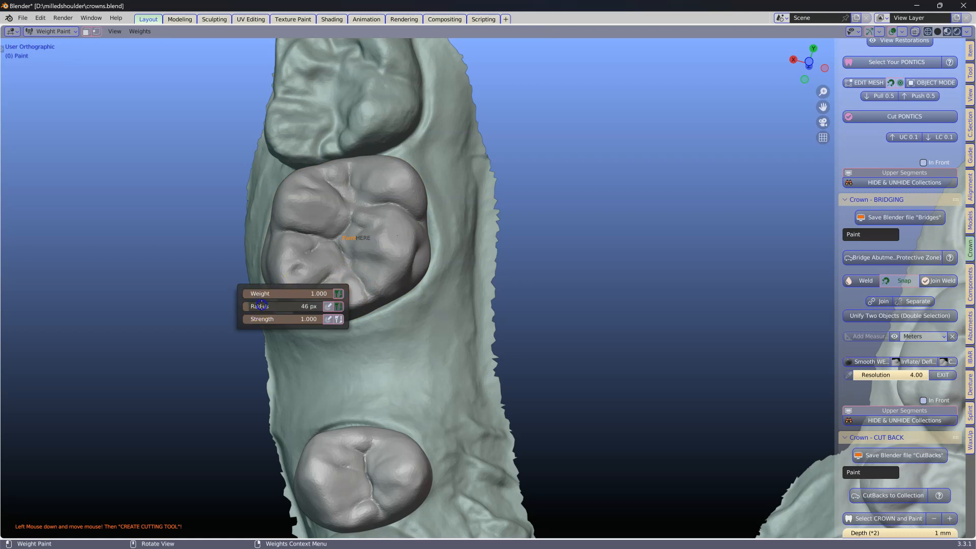
scroll(326, 293, "up", 2)
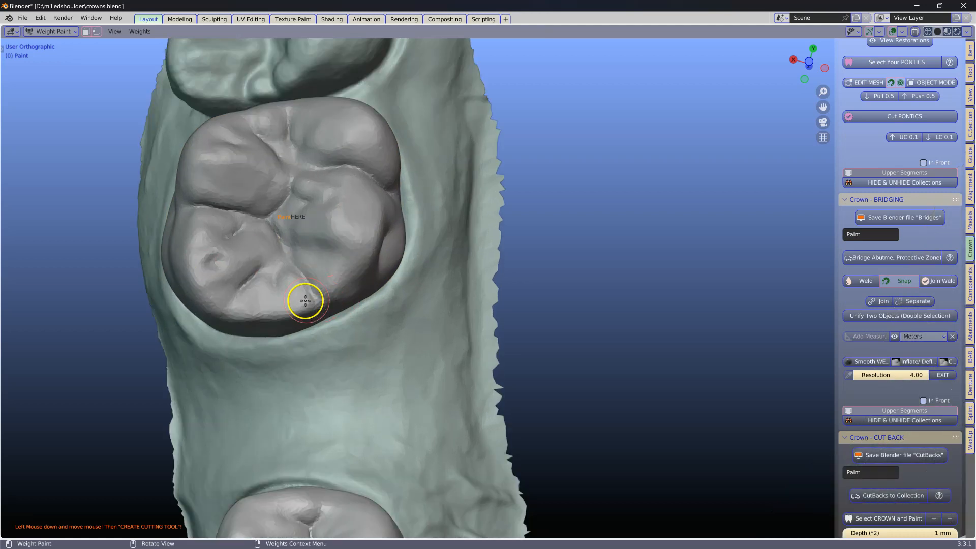
left_click_drag(286, 294, 259, 308)
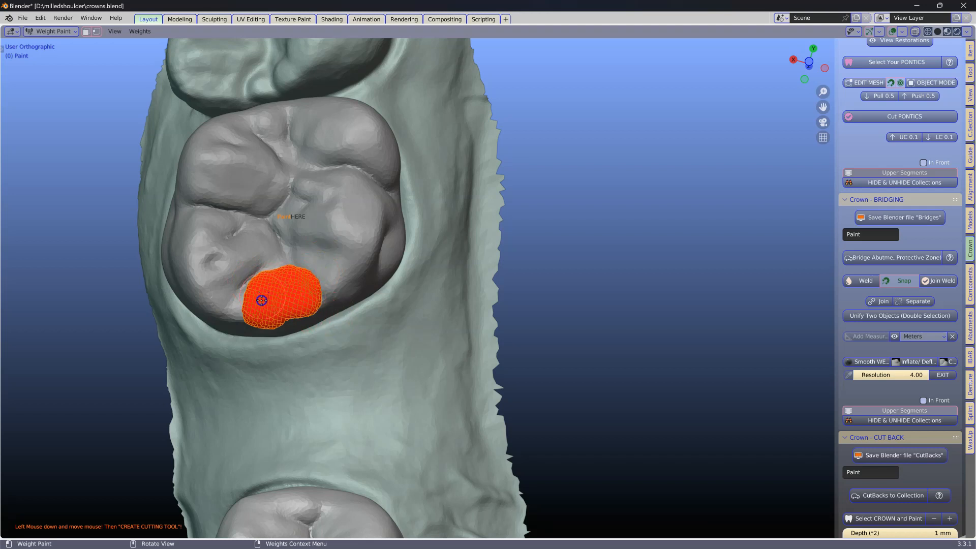
middle_click_drag(259, 306, 272, 298)
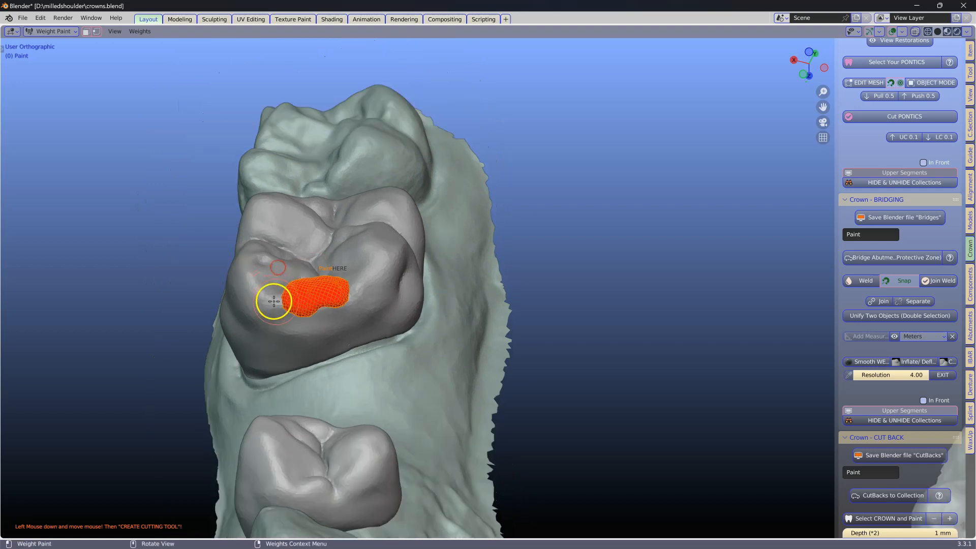
mouse_move(304, 318)
left_mouse_down()
mouse_move(324, 312)
mouse_move(296, 322)
left_mouse_up()
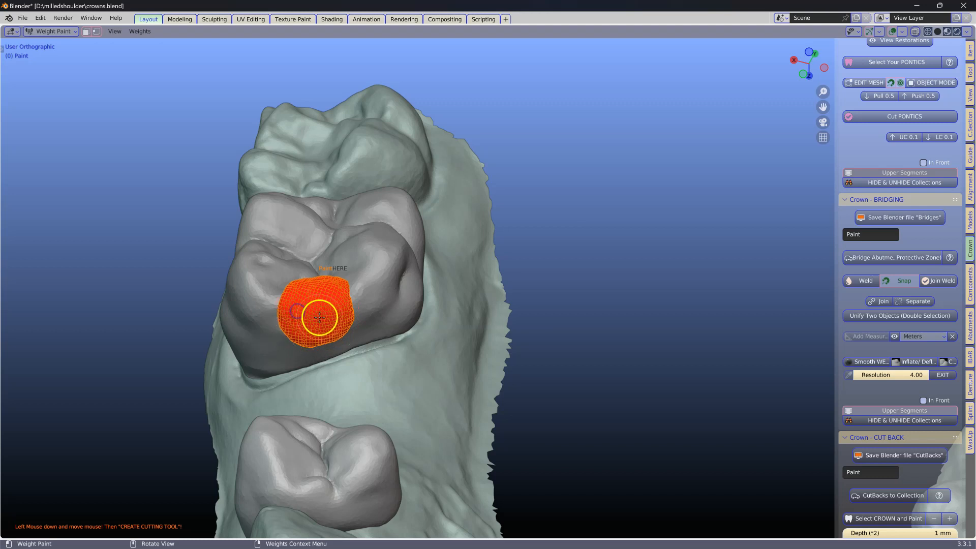
scroll(320, 318, "up", 4)
middle_click_drag(319, 318, 319, 344)
scroll(319, 345, "down", 3)
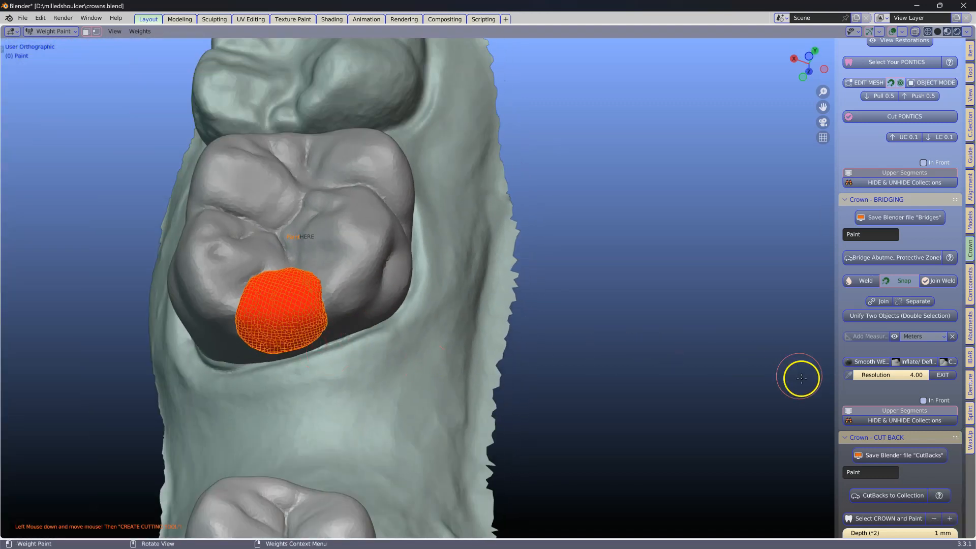
Create the cutting tool from the painted area and set its depth to 3 mm.
scroll(882, 474, "down", 5)
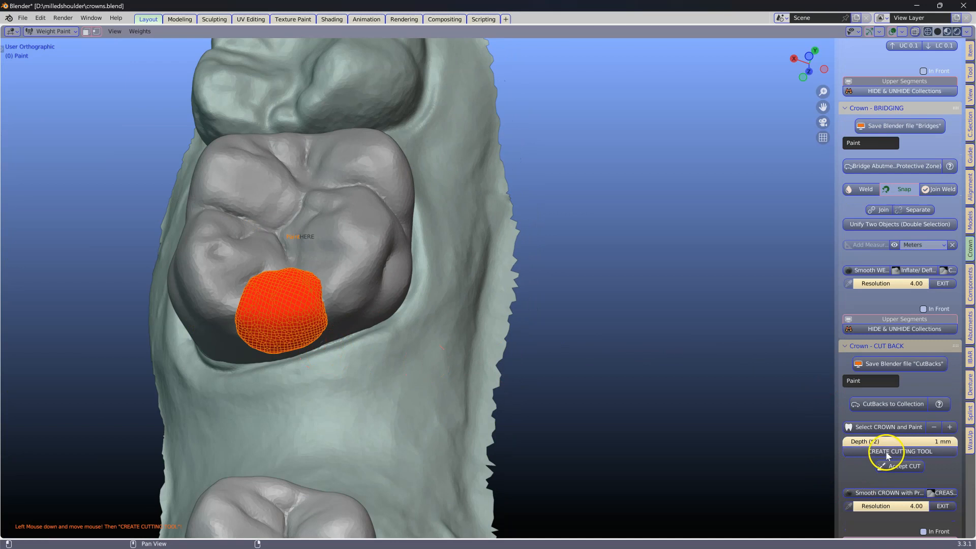
left_click(888, 452)
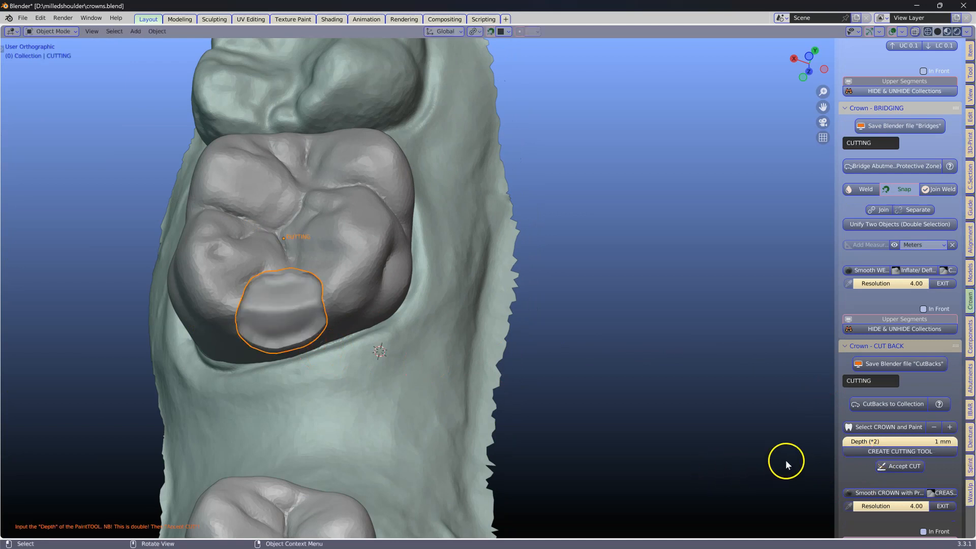
middle_click_drag(392, 377, 572, 404, "shift")
scroll(569, 406, "up", 2)
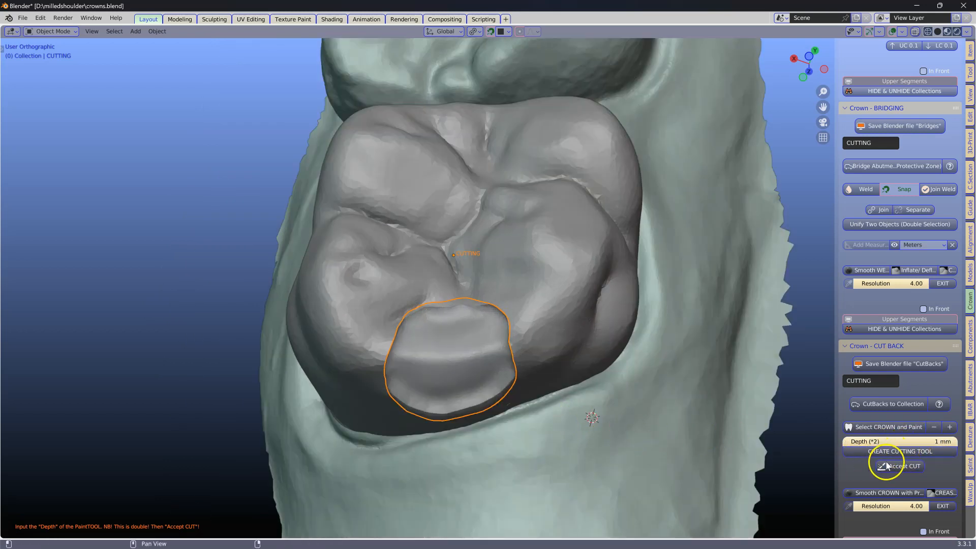
left_click(915, 441)
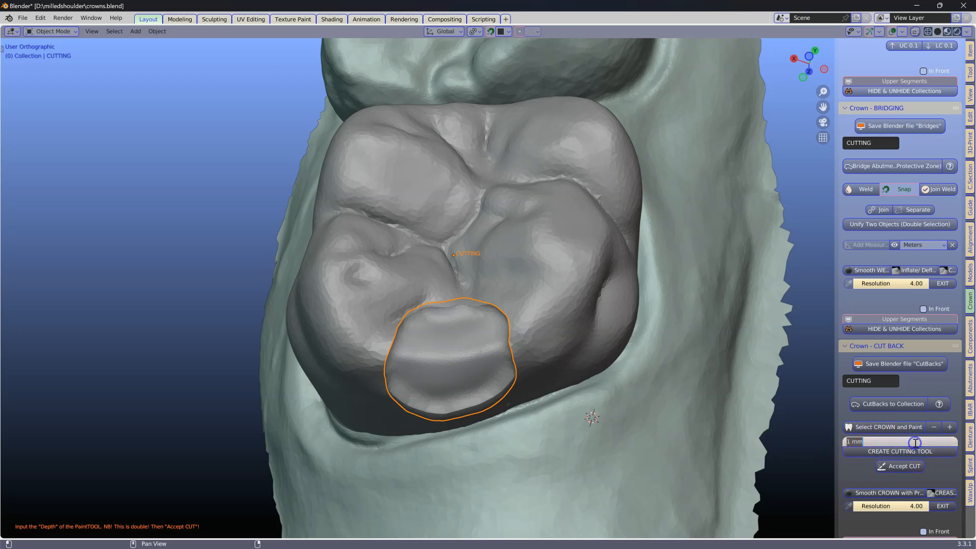
type("3")
key("Return")
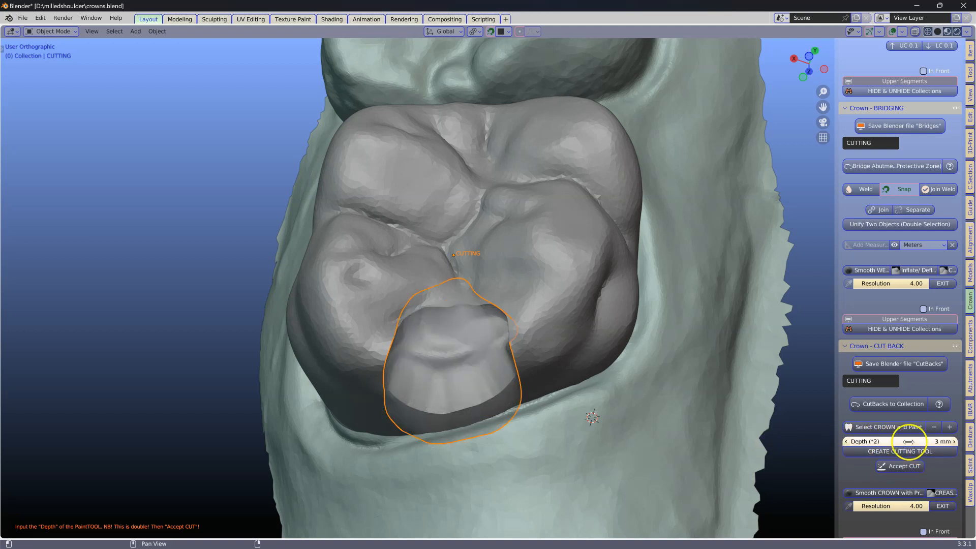
Accept the cut on the molar crown with the prepared cutting tool.
middle_click_drag(549, 435, 456, 427)
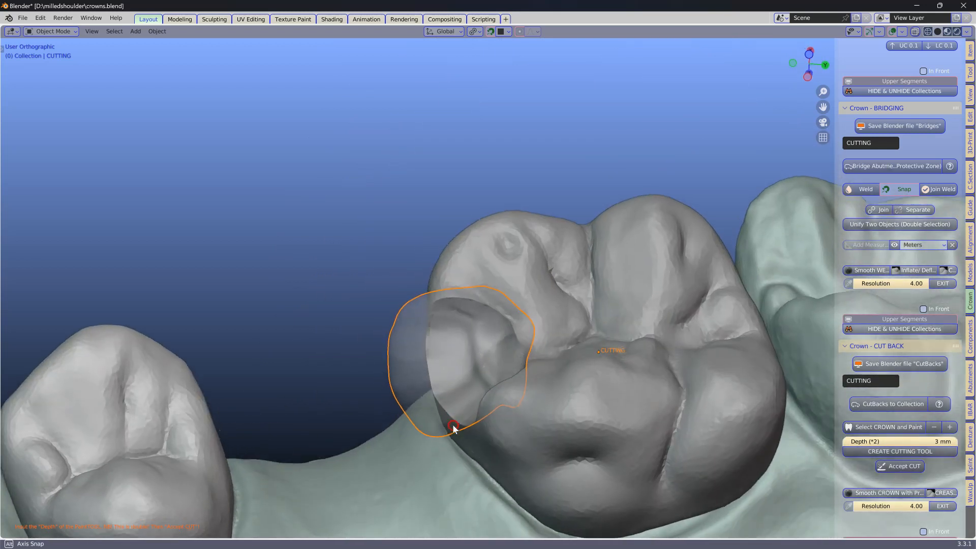
scroll(455, 428, "up", 1)
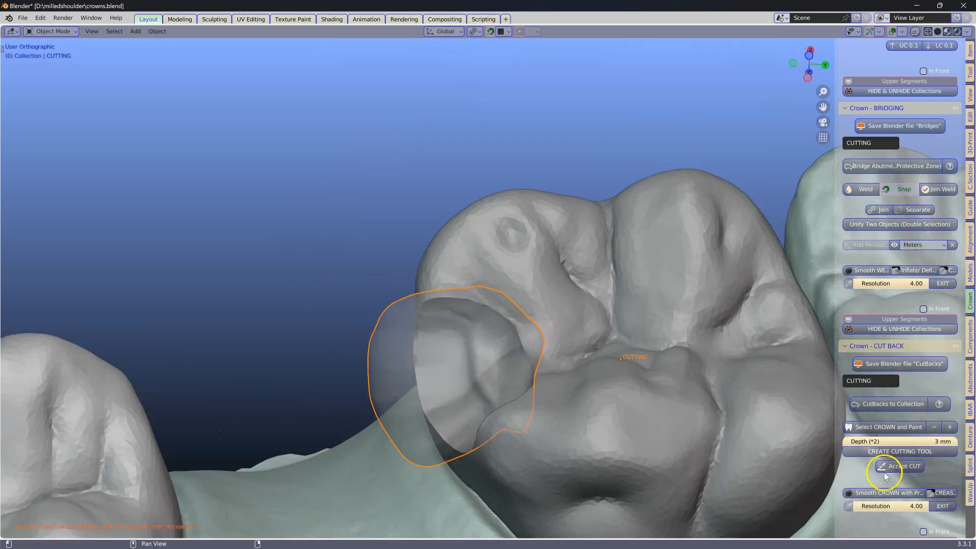
left_click(902, 468)
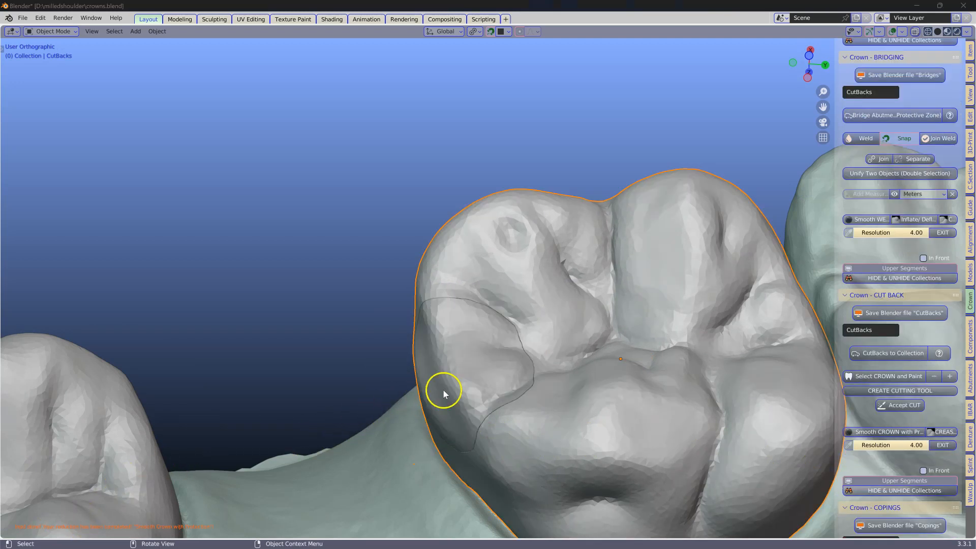
Hide the cut-out onlay piece and examine the cavity in the molar crown.
middle_click_drag(443, 389, 541, 322)
left_click(538, 390)
scroll(484, 346, "up", 3)
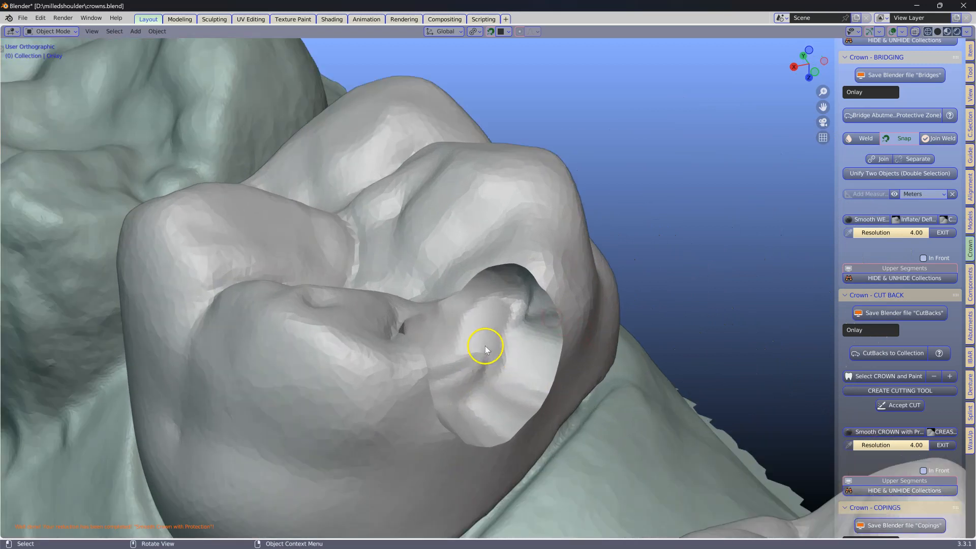
scroll(413, 359, "down", 3)
middle_click_drag(443, 368, 371, 378)
middle_click_drag(501, 392, 409, 364, "shift")
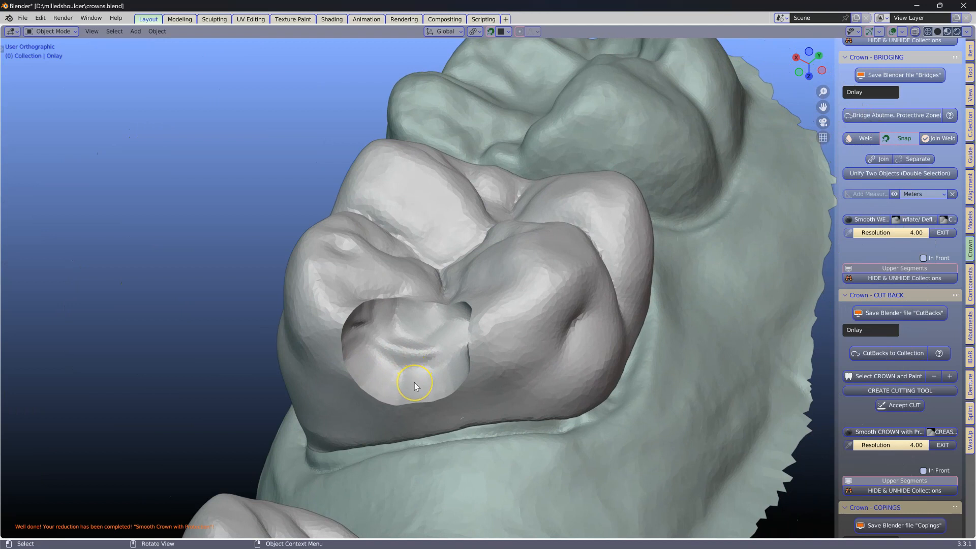
Unhide the onlay piece and view it seated in the molar crown beside the gap to the premolar.
left_click(414, 383)
middle_click_drag(405, 360, 335, 372)
middle_click_drag(410, 342, 522, 306, "shift")
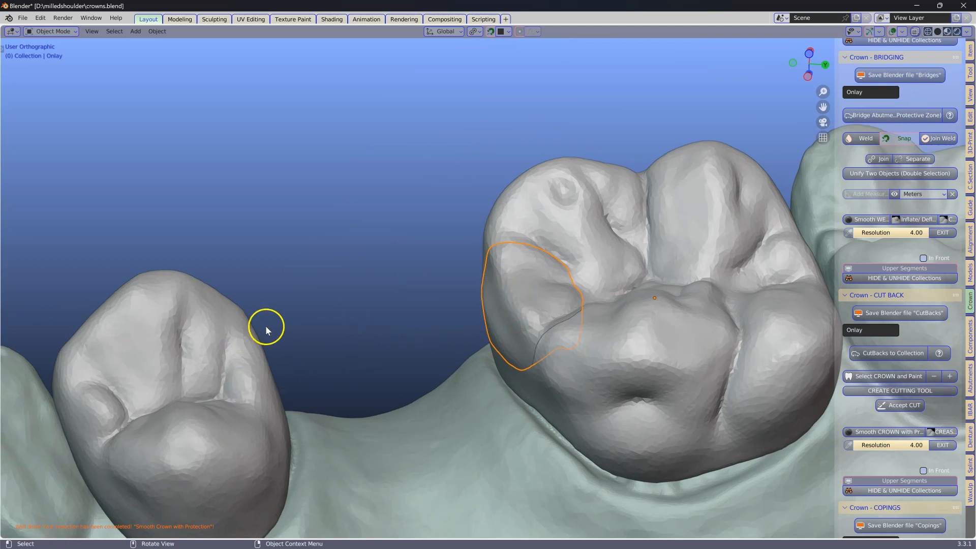
scroll(508, 324, "down", 3)
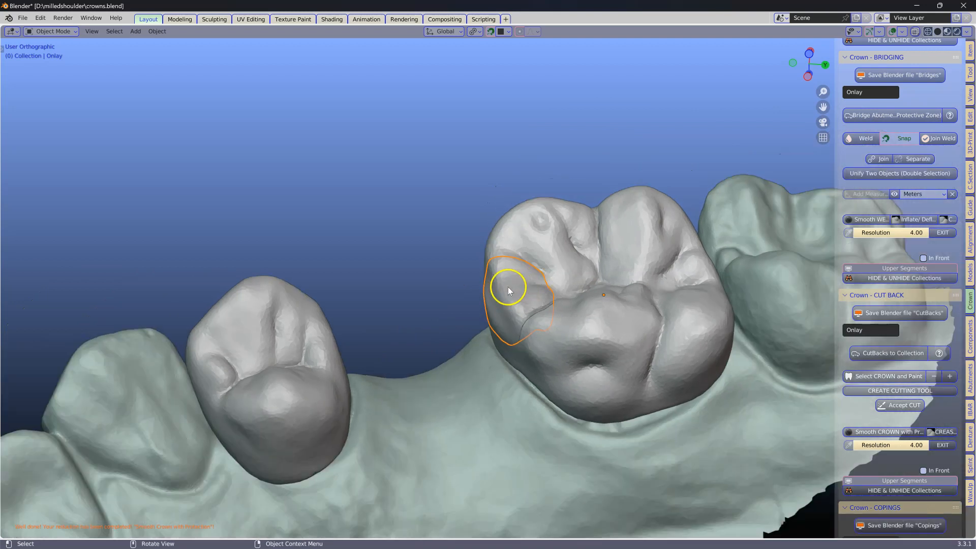
scroll(504, 267, "down", 3)
middle_click_drag(505, 270, 427, 305)
scroll(442, 307, "up", 3)
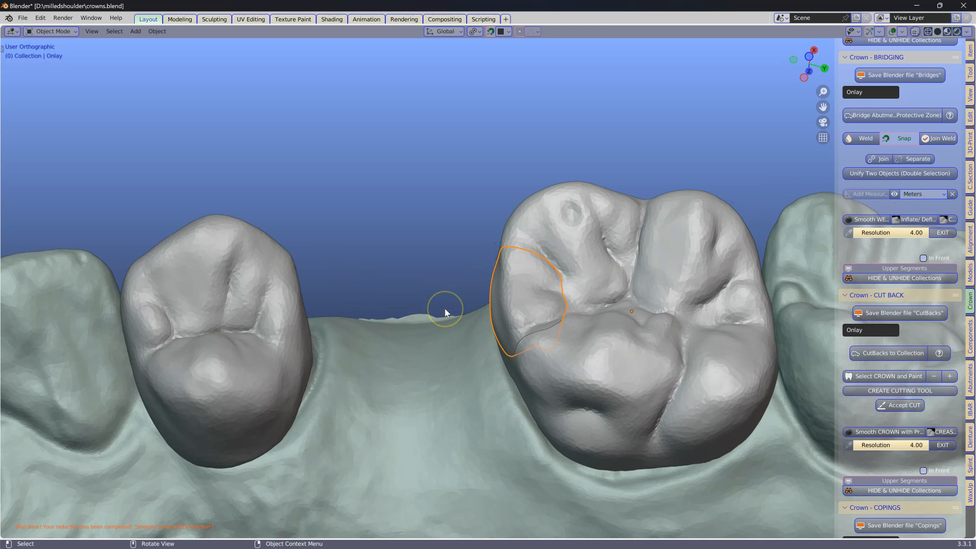
scroll(448, 313, "down", 2)
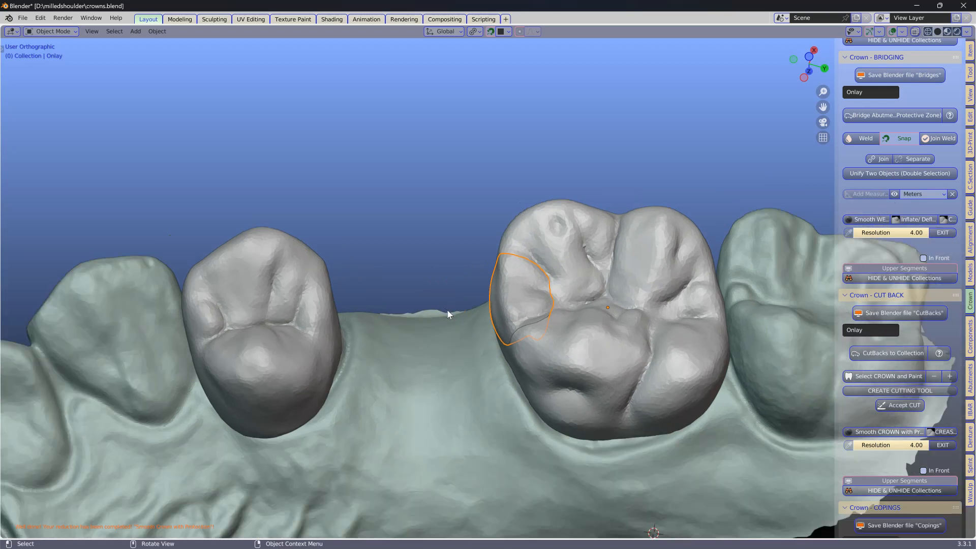